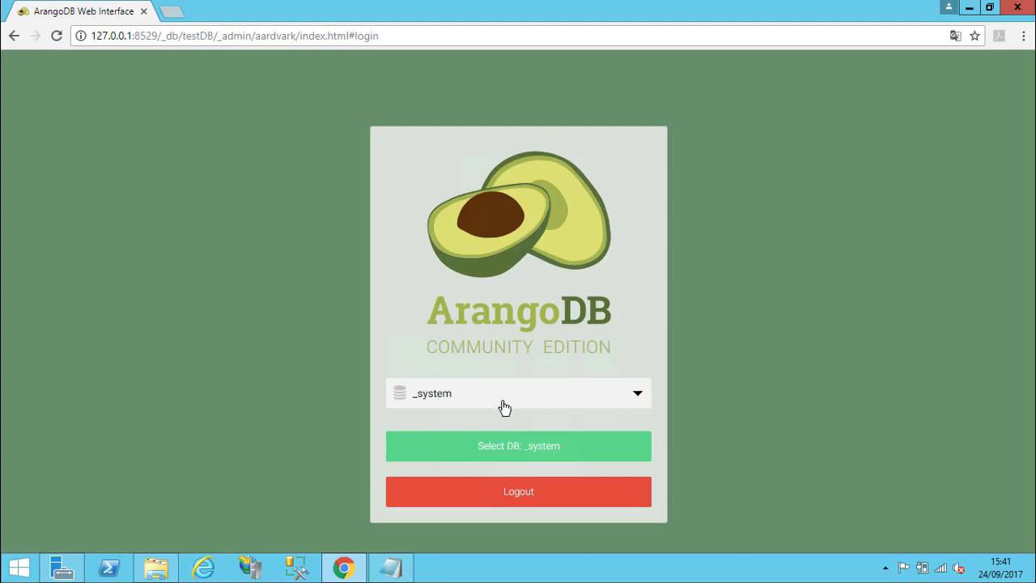
Choose the testDB database on the login page and enter it
{"action": "left_click", "coordinate": [634, 397]}
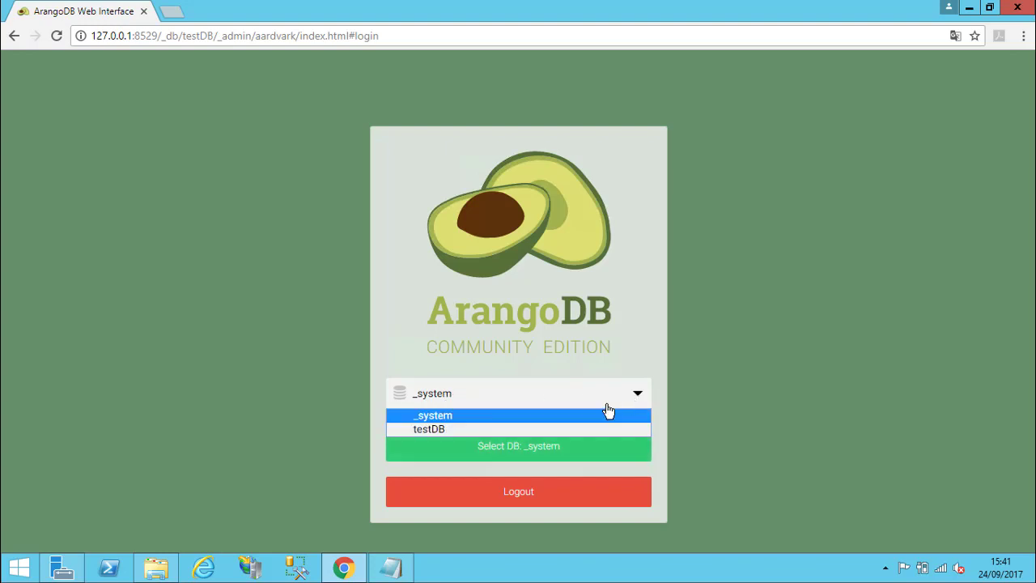
{"action": "left_click", "coordinate": [447, 428]}
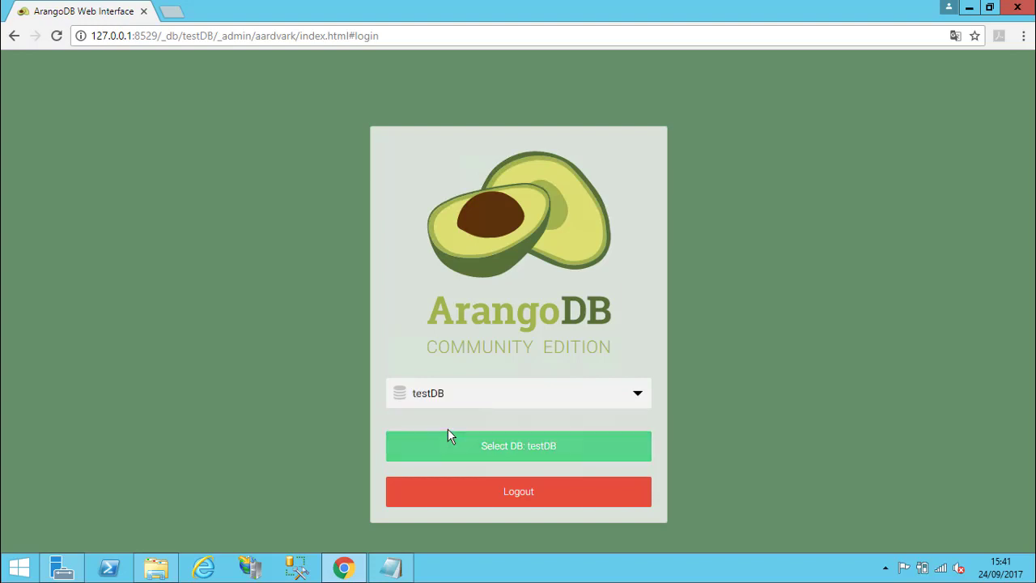
{"action": "left_click", "coordinate": [501, 446]}
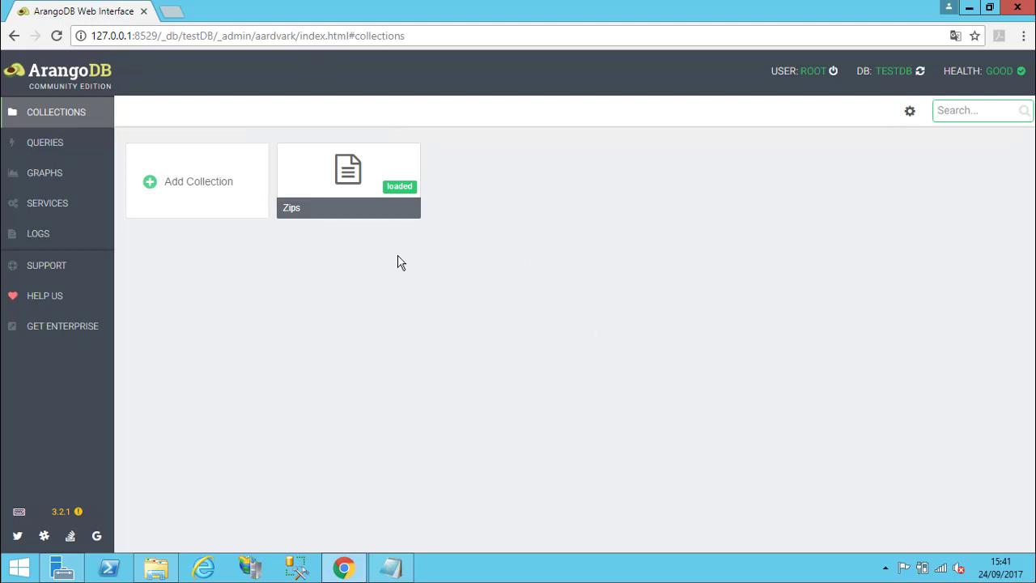
Delete the Zips collection through its settings and confirm the deletion
{"action": "left_click", "coordinate": [345, 209]}
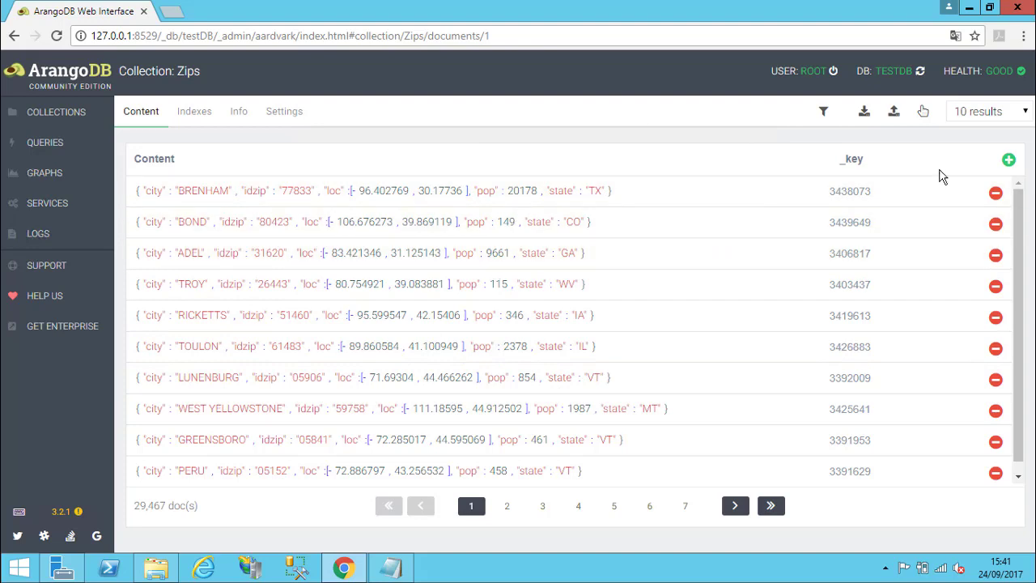
{"action": "left_click", "coordinate": [284, 112]}
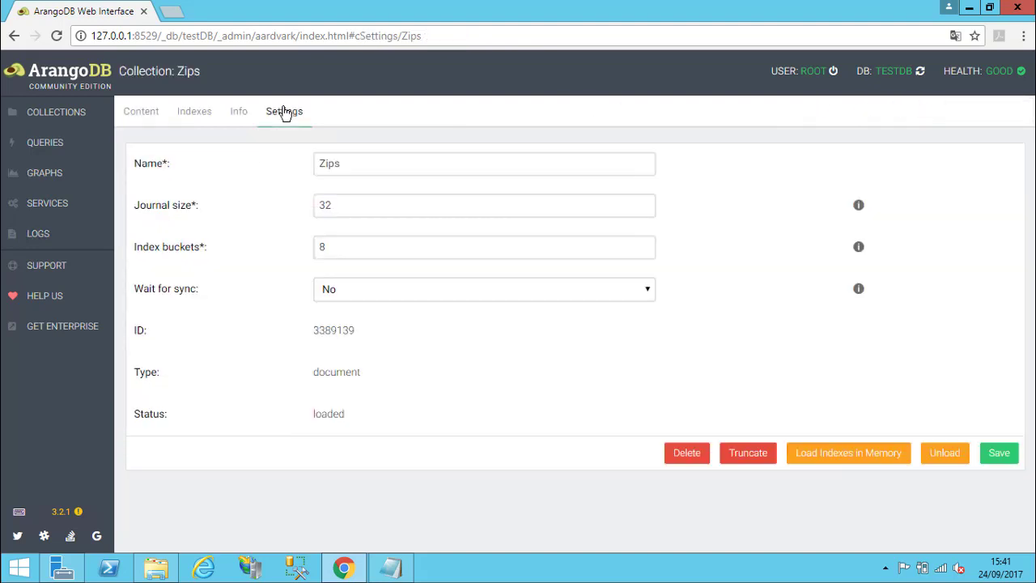
{"action": "left_click", "coordinate": [684, 455]}
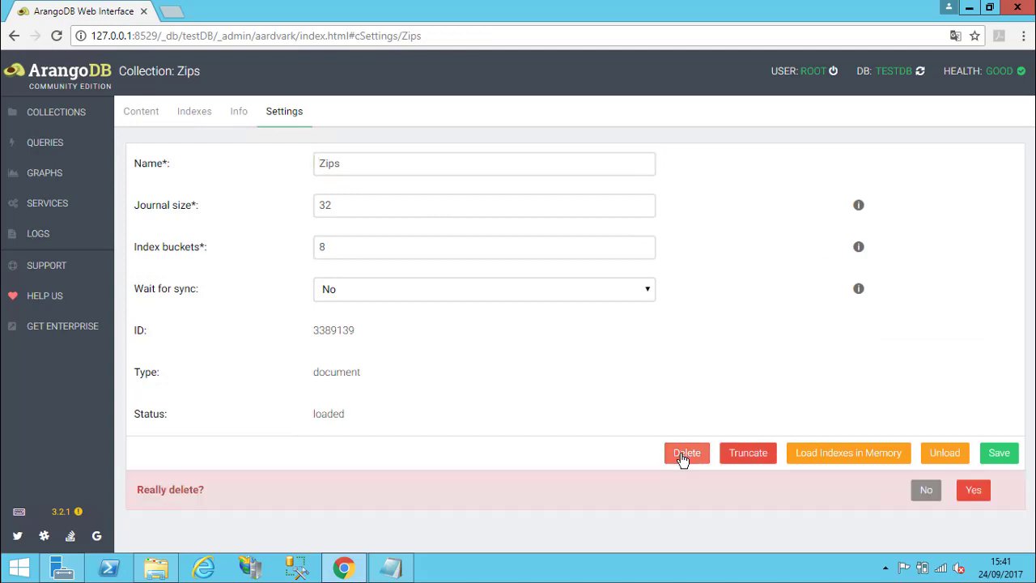
{"action": "left_click", "coordinate": [975, 492]}
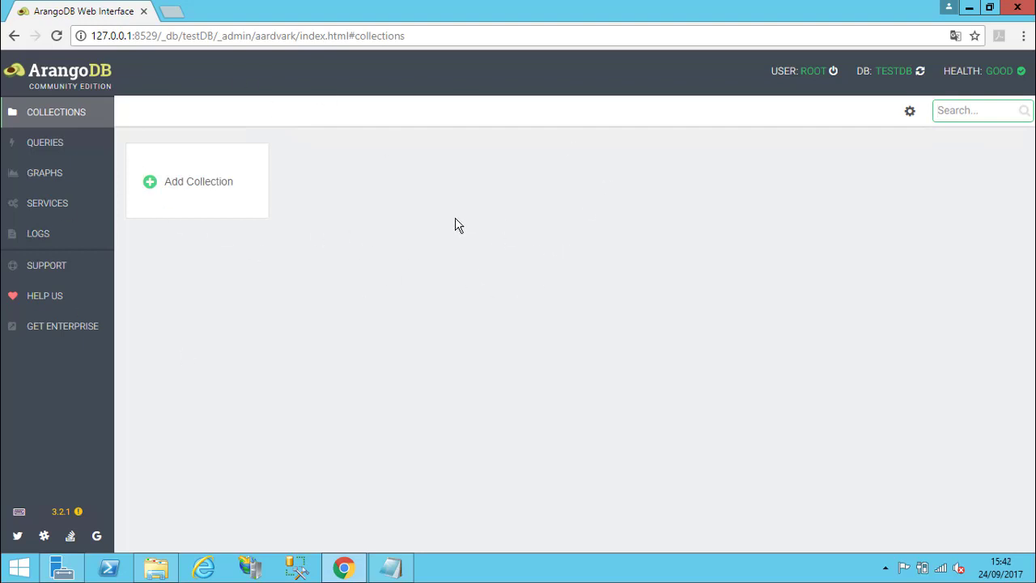
Create a new Document-type collection named "users"
{"action": "left_click", "coordinate": [223, 200]}
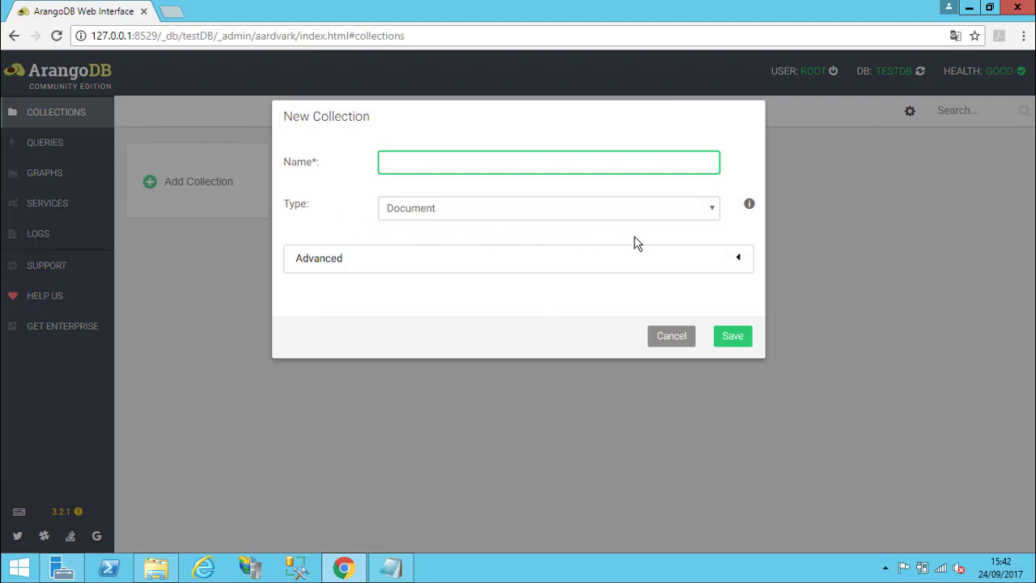
{"action": "type", "text": "users"}
{"action": "left_click", "coordinate": [733, 335]}
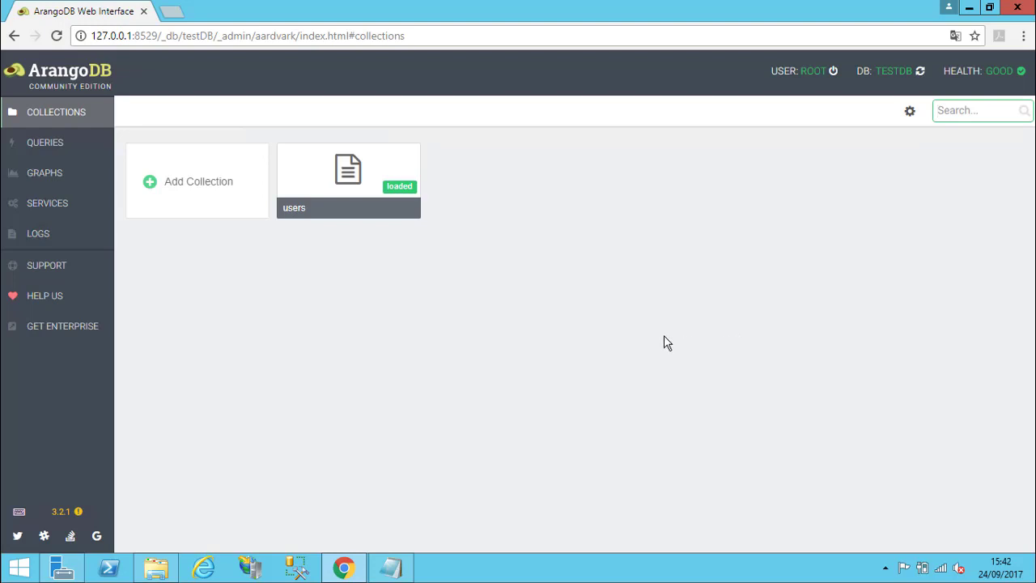
Create a new document in the users collection with an autogenerated key
{"action": "left_click", "coordinate": [347, 208]}
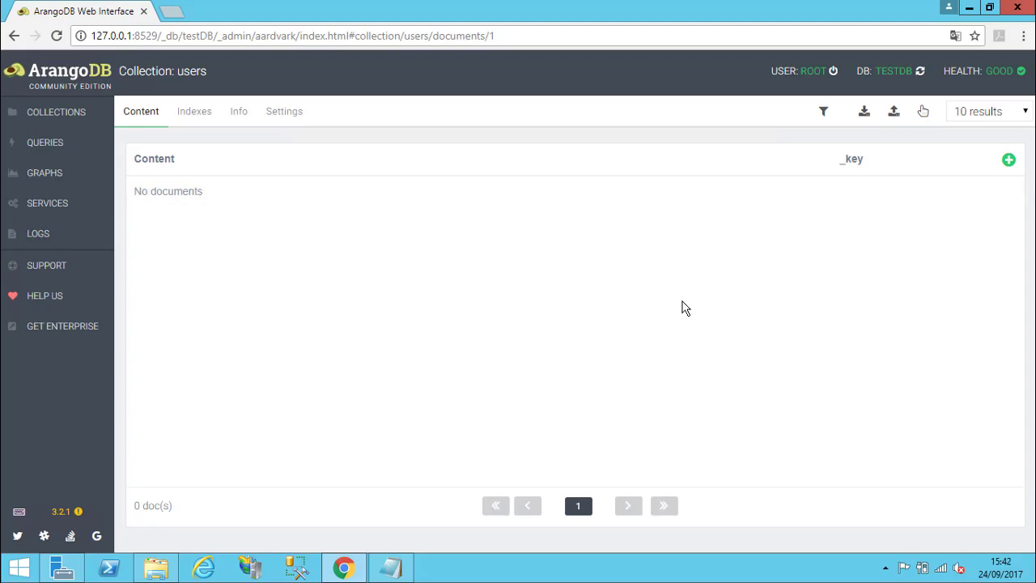
{"action": "left_click", "coordinate": [1008, 160]}
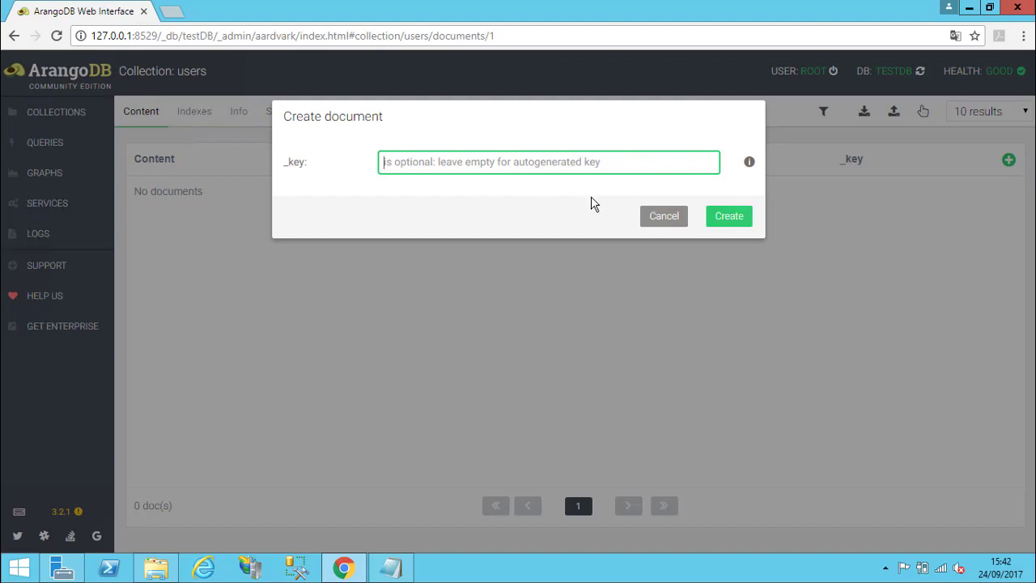
{"action": "left_click", "coordinate": [738, 218]}
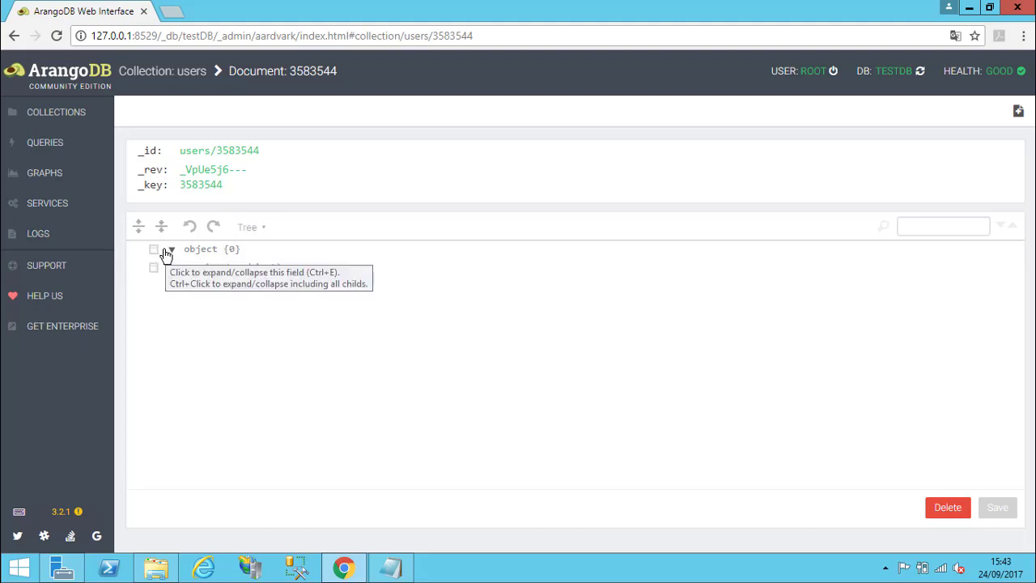
Look at the new document in Code mode and in the users collection's document list, and reopen it
{"action": "left_click", "coordinate": [264, 234]}
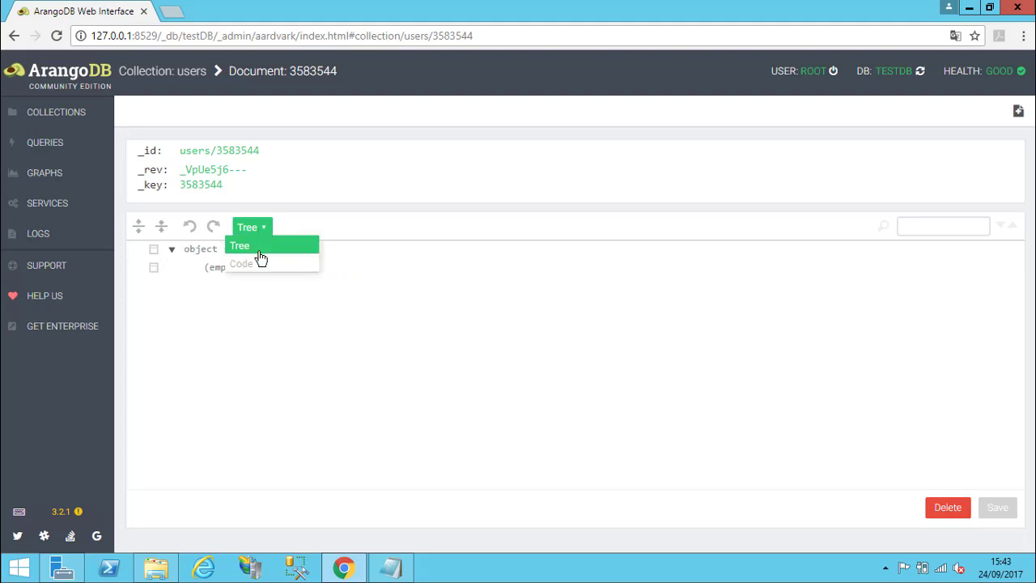
{"action": "left_click", "coordinate": [258, 265]}
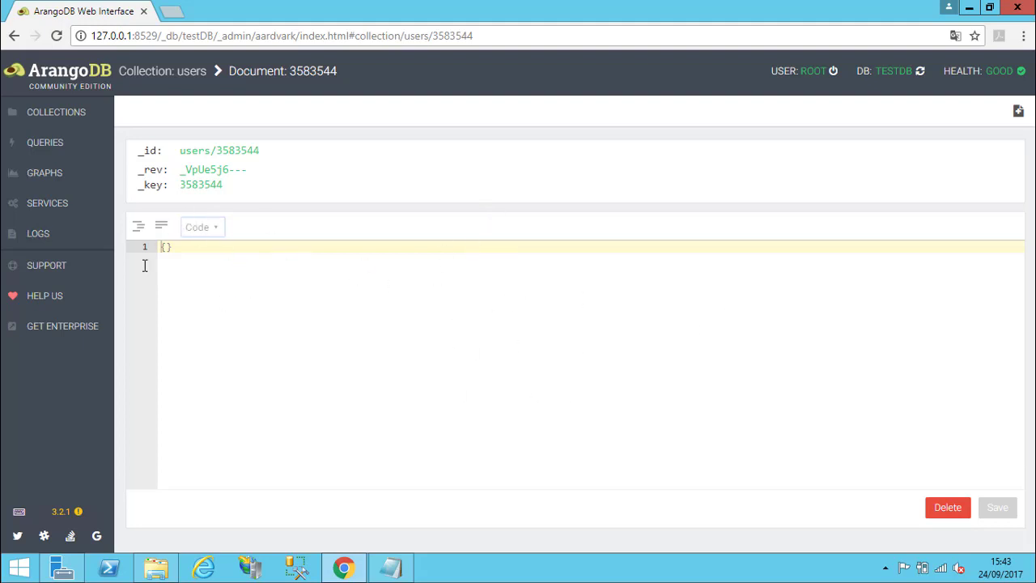
{"action": "left_click", "coordinate": [180, 75]}
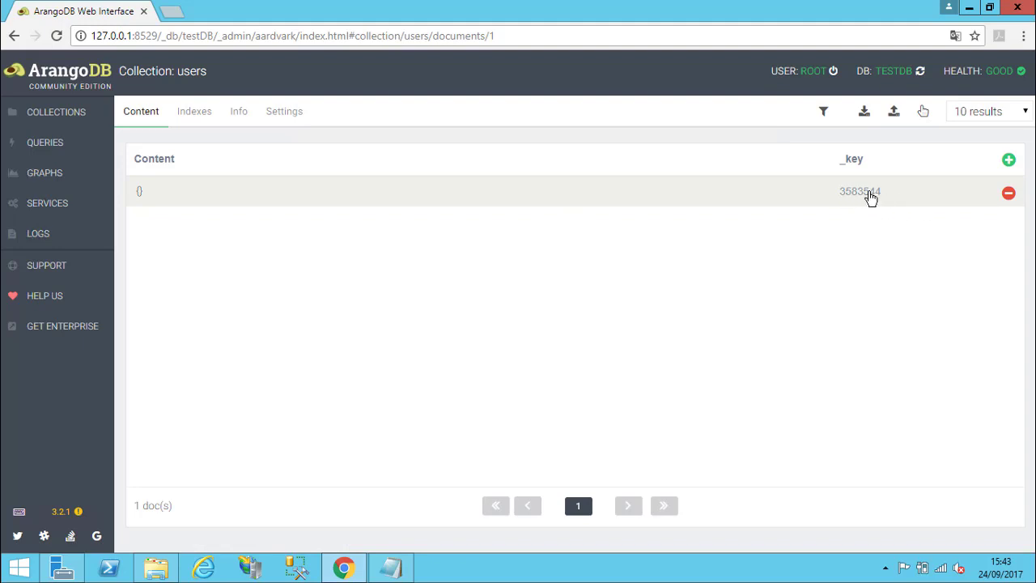
{"action": "left_click", "coordinate": [200, 198]}
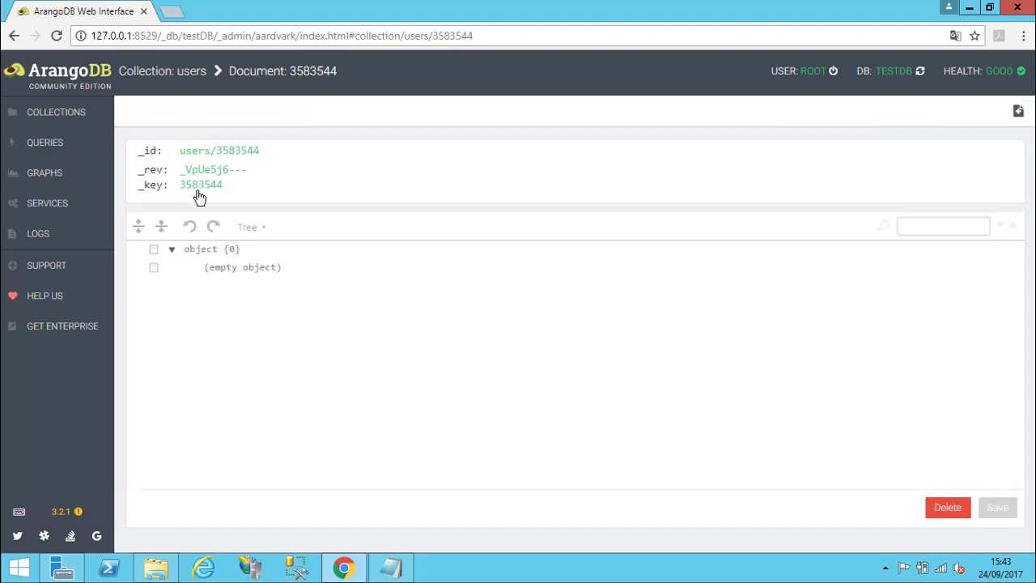
Put the document editor in Code mode and copy the JSON template with document, firstname, lastname, state and job from Notepad
{"action": "left_click", "coordinate": [256, 227]}
{"action": "left_click", "coordinate": [256, 266]}
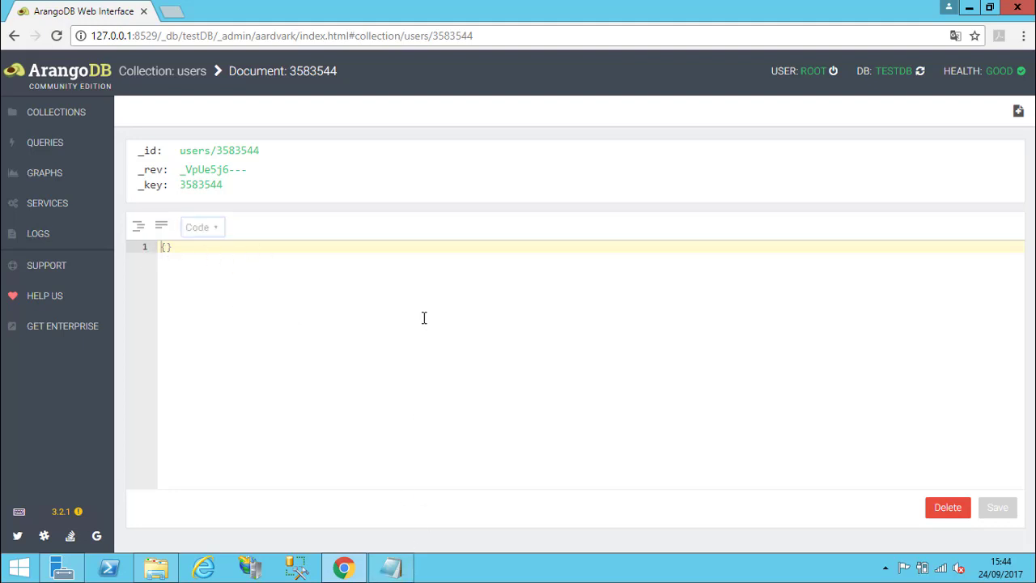
{"action": "left_click", "coordinate": [402, 573]}
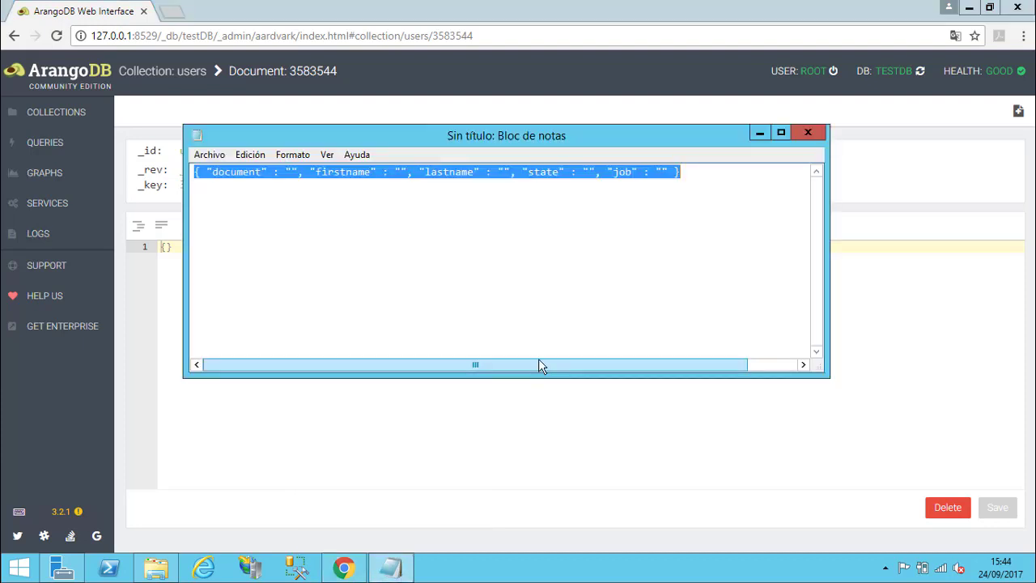
{"action": "left_click", "coordinate": [704, 183]}
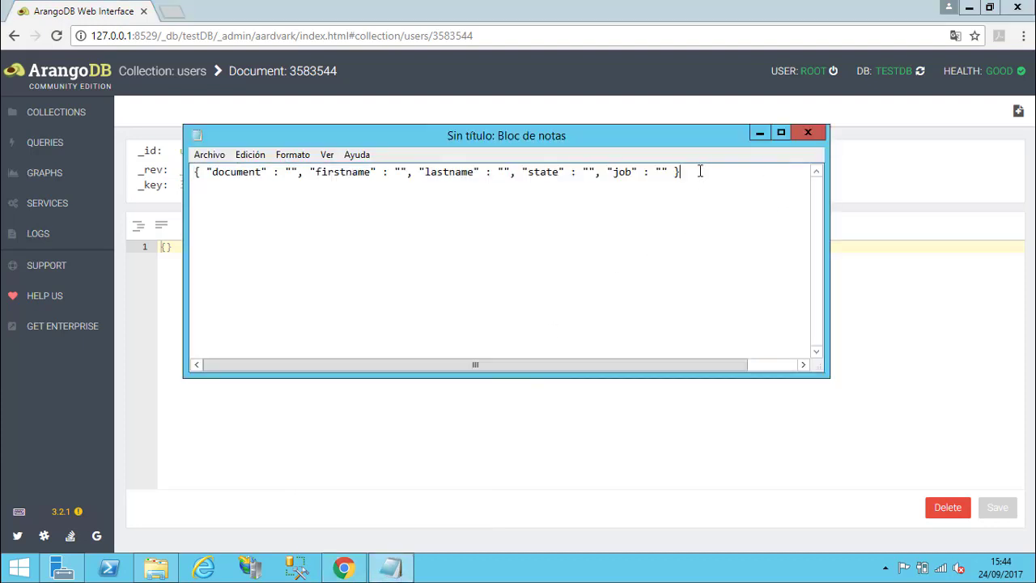
{"action": "left_click_drag", "start_coordinate": [699, 175], "coordinate": [114, 190]}
{"action": "key", "text": "ctrl+c"}
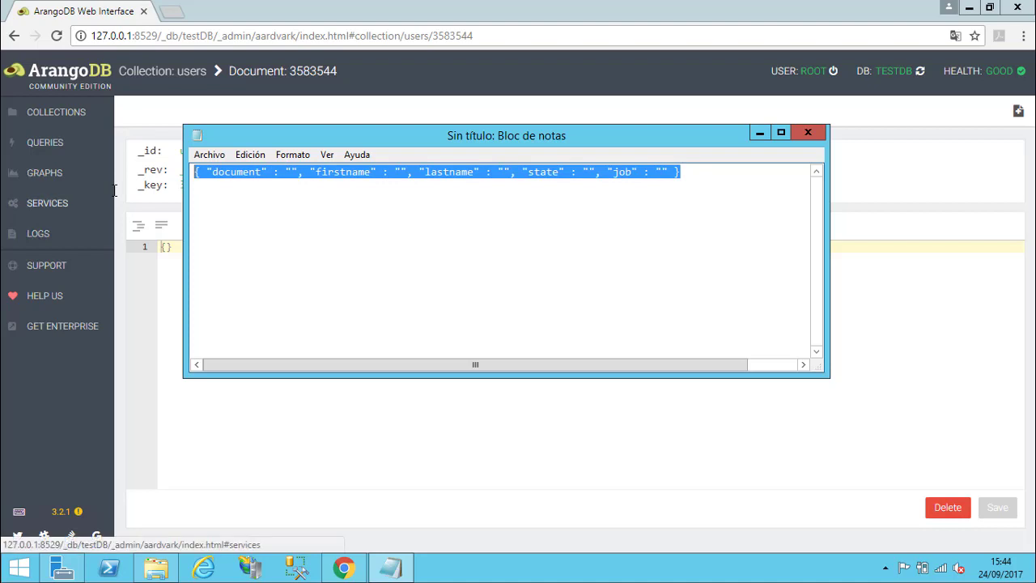
{"action": "left_click", "coordinate": [760, 132]}
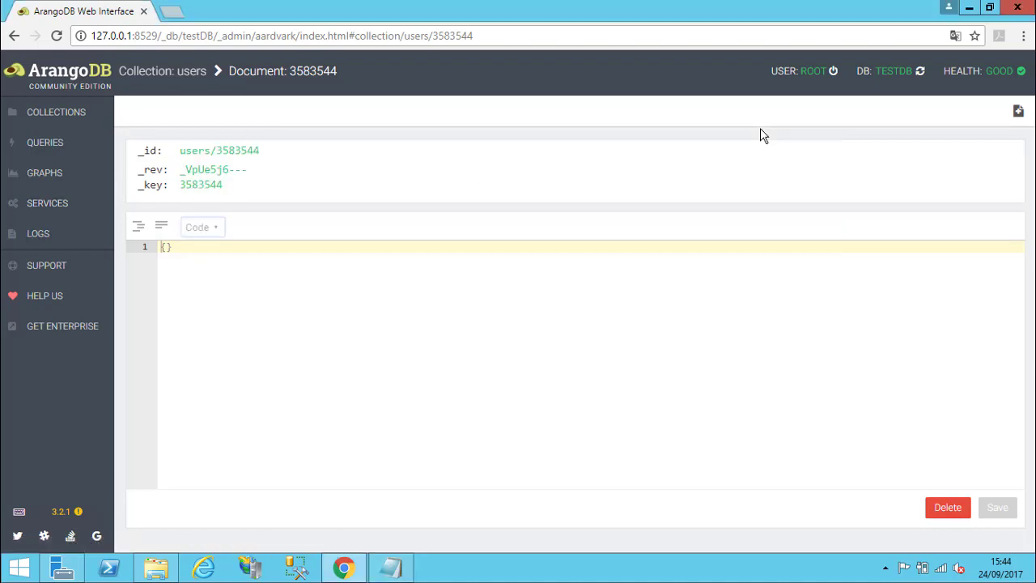
Replace the empty braces in the document's code with the copied JSON template
{"action": "left_click", "coordinate": [264, 279]}
{"action": "left_click_drag", "start_coordinate": [178, 257], "coordinate": [147, 250]}
{"action": "key", "text": "ctrl+v"}
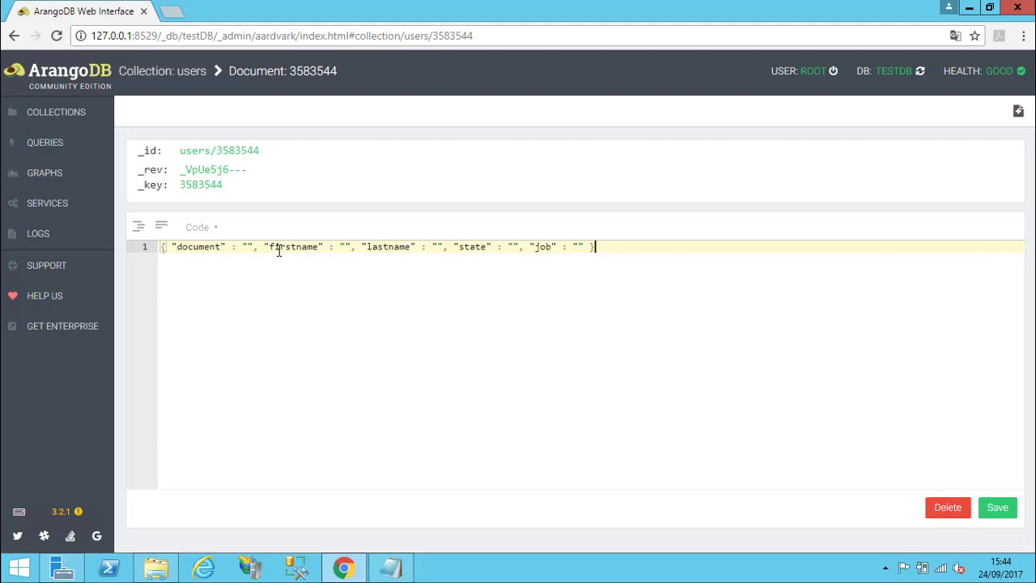
Fill in the person's document number and set firstname to "Tester" in the JSON
{"action": "left_click", "coordinate": [252, 247]}
{"action": "type", "text": "["}
{"action": "type", "text": "E"}
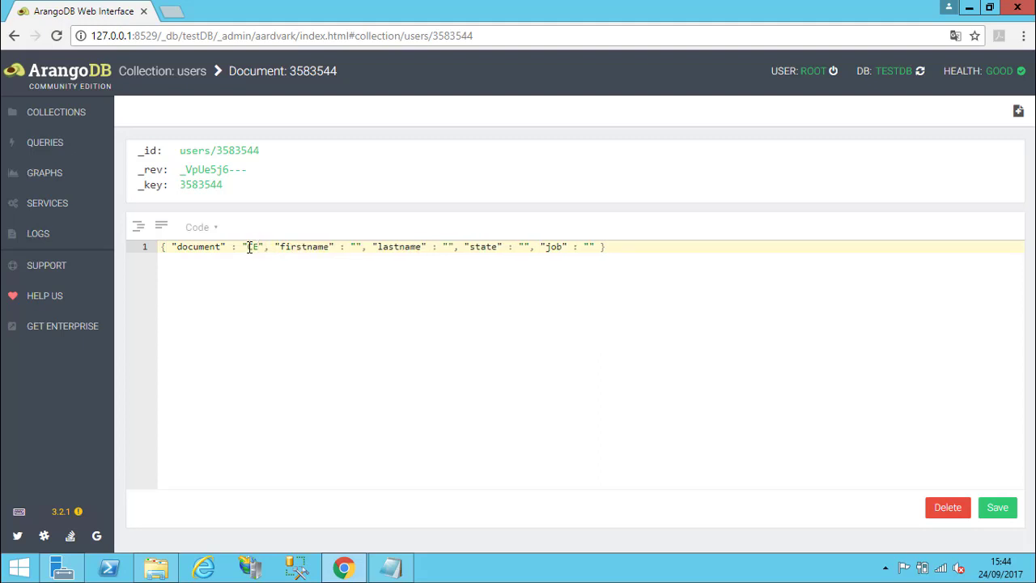
{"action": "type", "text": "565444"}
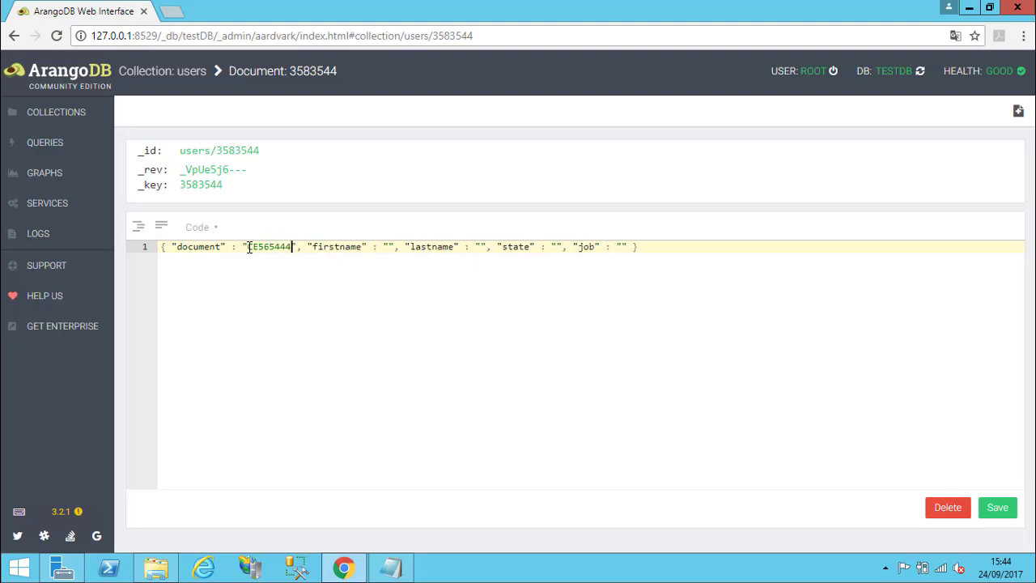
{"action": "left_click", "coordinate": [387, 246]}
{"action": "type", "text": "Teste"}
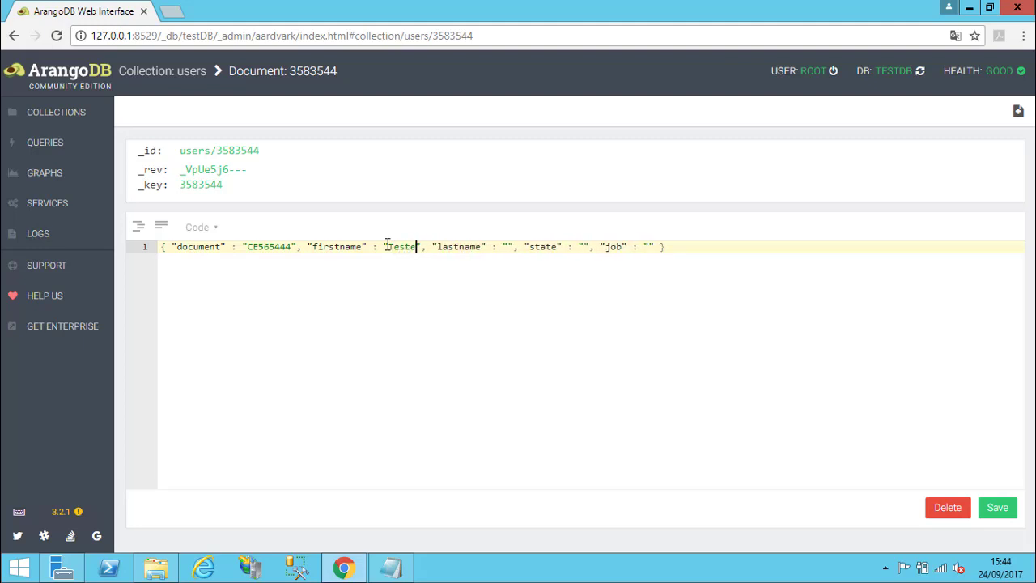
{"action": "type", "text": "r"}
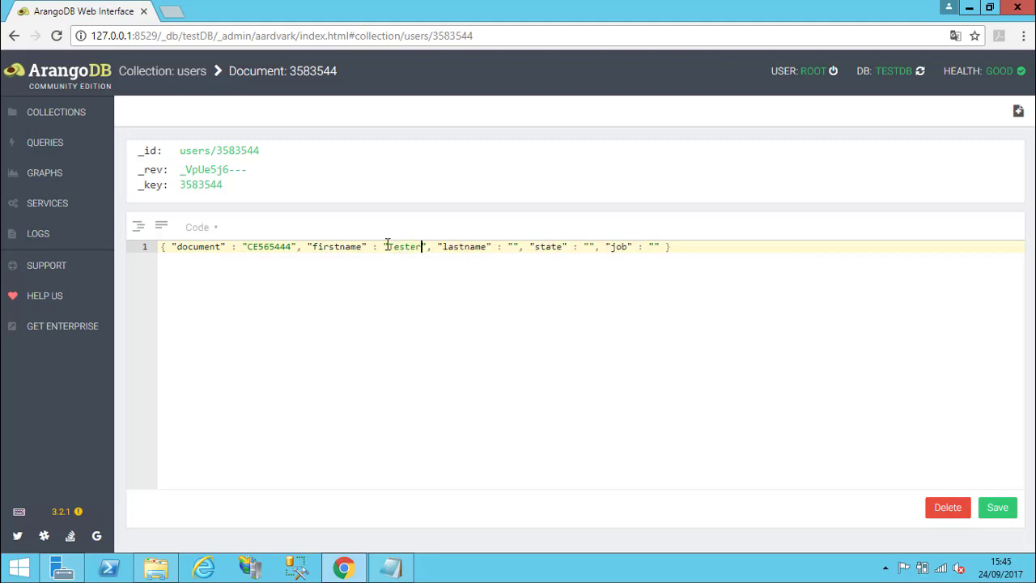
Set lastname to "T", state to "MA" and job to "Tester", and save the document
{"action": "left_click", "coordinate": [513, 247]}
{"action": "type", "text": "T"}
{"action": "left_click", "coordinate": [596, 247]}
{"action": "type", "text": "MA"}
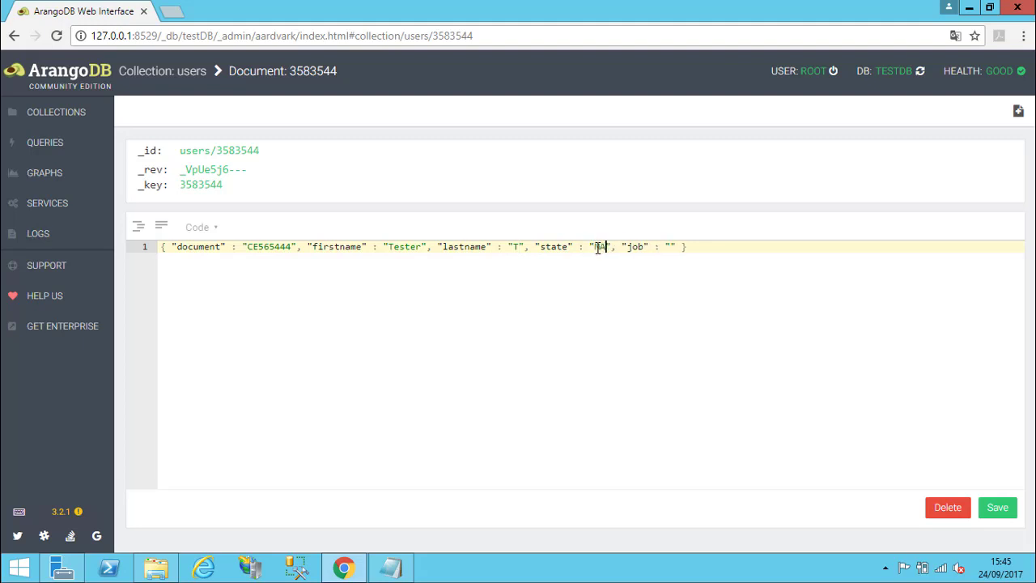
{"action": "left_click", "coordinate": [670, 247]}
{"action": "type", "text": "Ter"}
{"action": "key", "text": "BackSpace"}
{"action": "type", "text": "ster"}
{"action": "left_click", "coordinate": [1005, 508]}
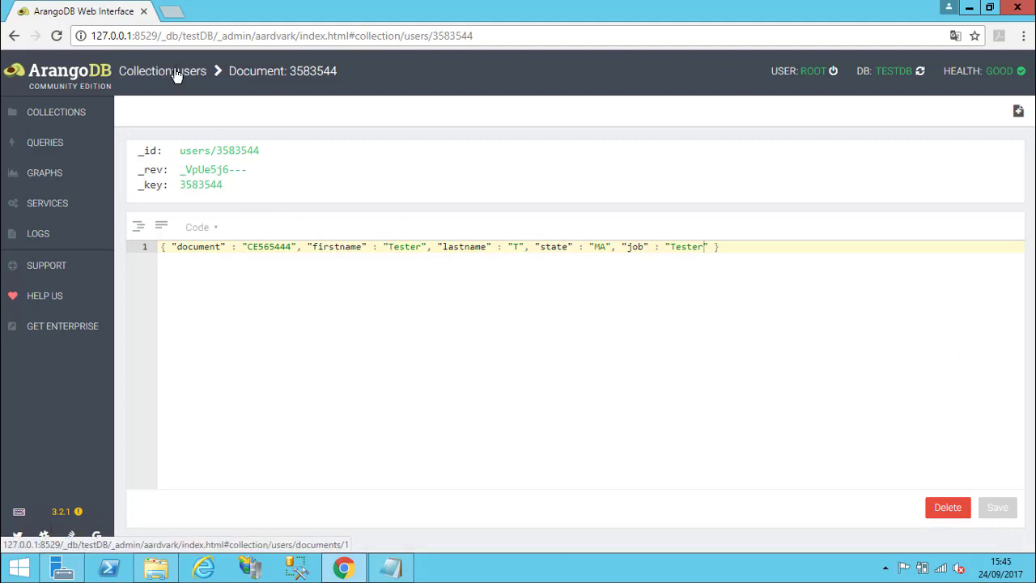
Review the saved document in the users collection's document list
{"action": "left_click", "coordinate": [176, 73]}
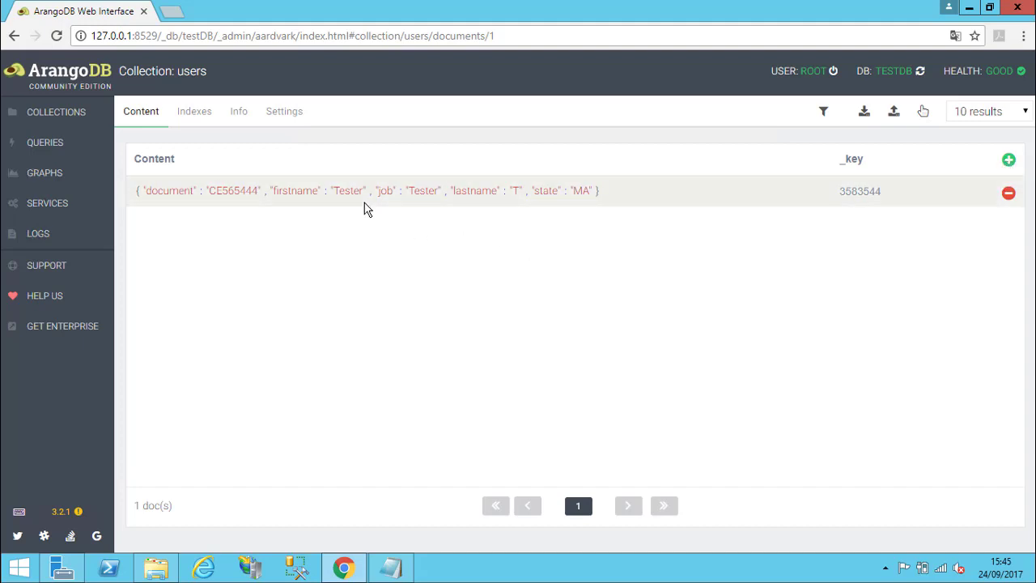
{"action": "left_click", "coordinate": [73, 113]}
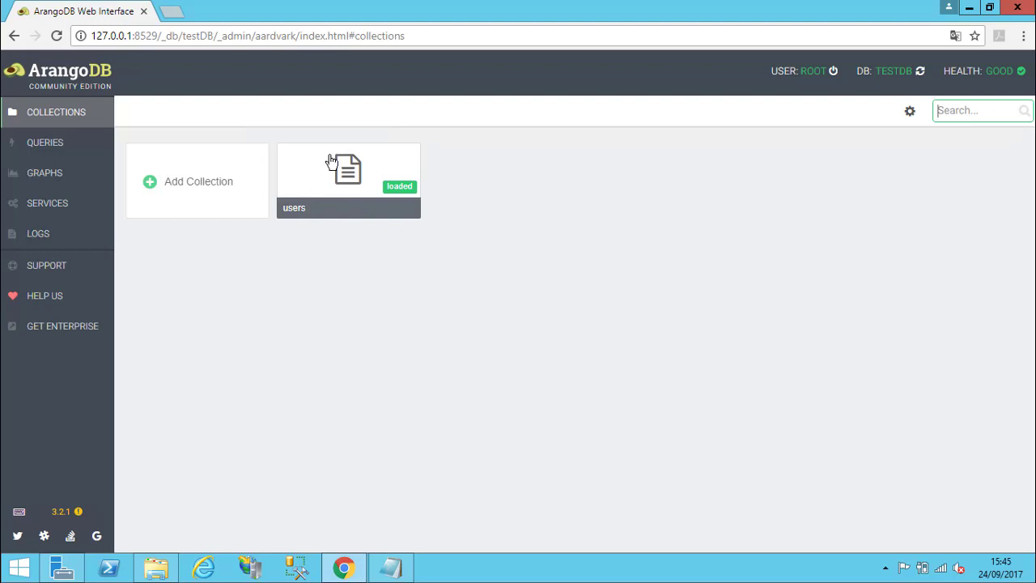
{"action": "left_click", "coordinate": [329, 208]}
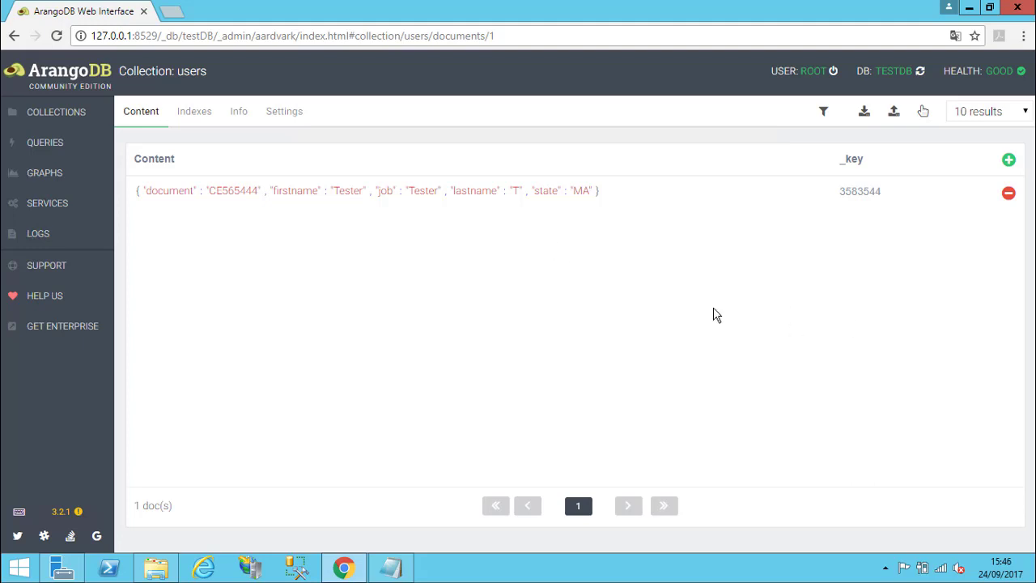
{"action": "left_click", "coordinate": [823, 112]}
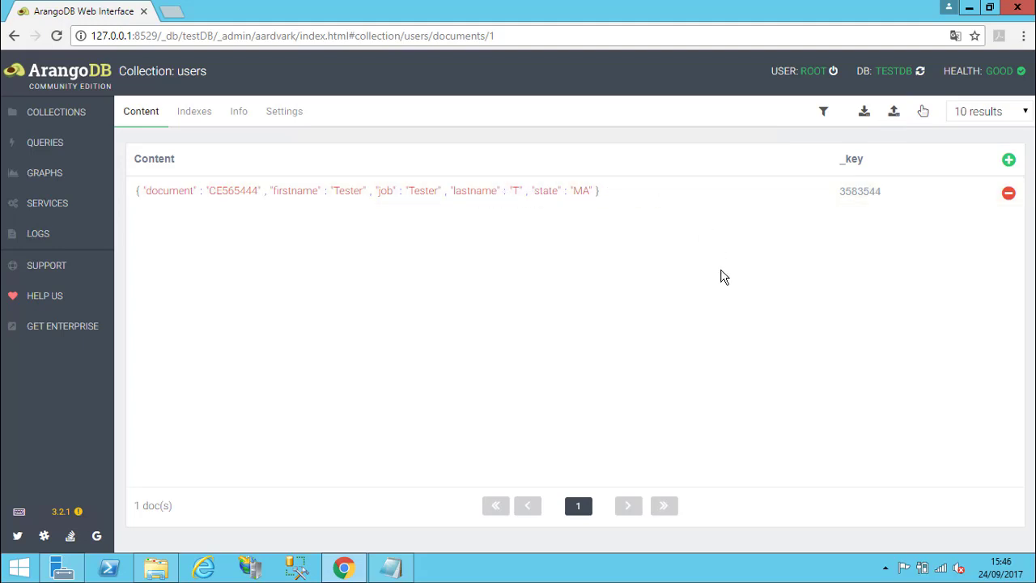
Start a JSON import into the users collection and open users.json from the file selection dialog in Notepad++
{"action": "left_click", "coordinate": [894, 115]}
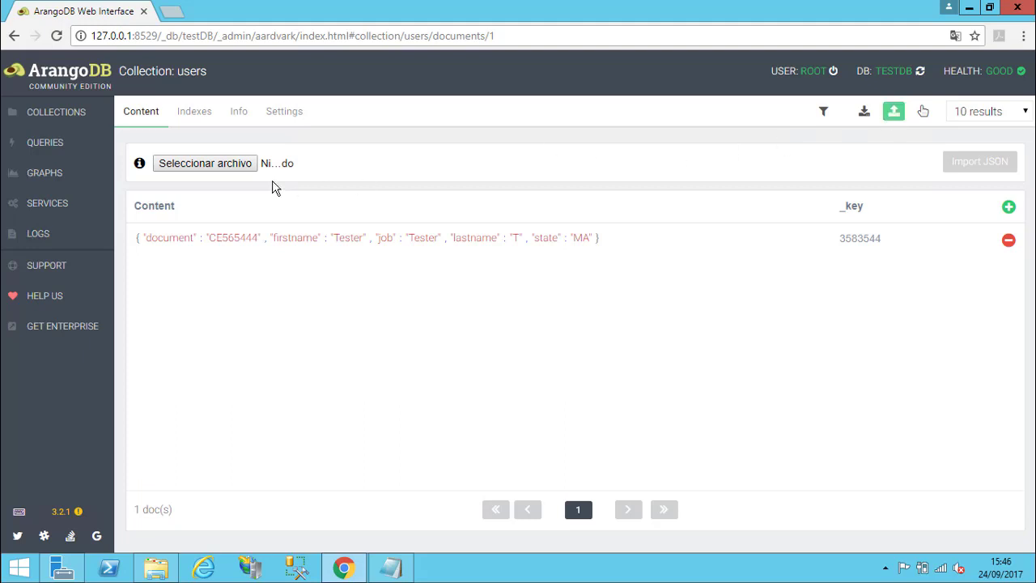
{"action": "left_click", "coordinate": [218, 166]}
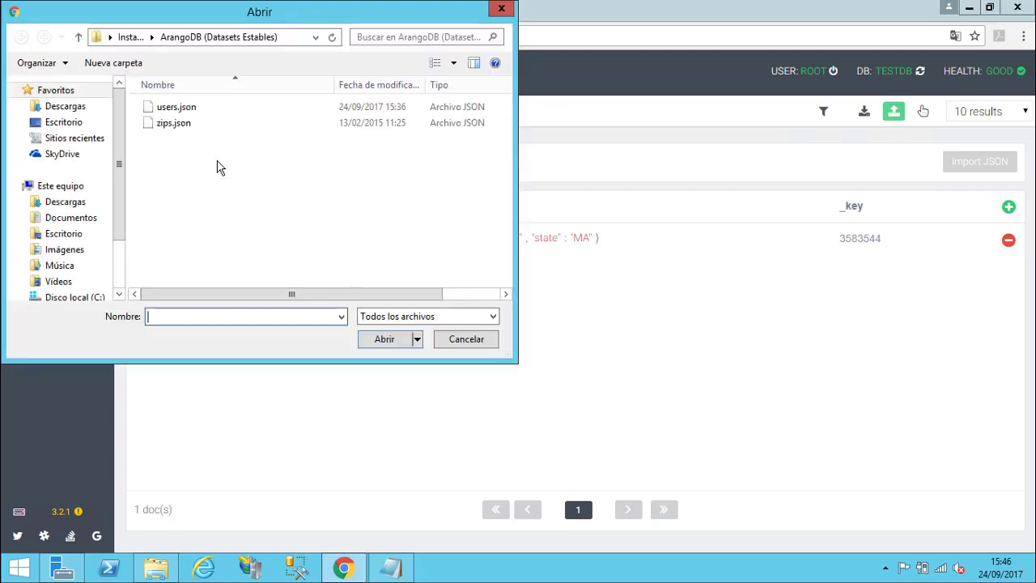
{"action": "left_click", "coordinate": [157, 112]}
{"action": "right_click", "coordinate": [158, 113]}
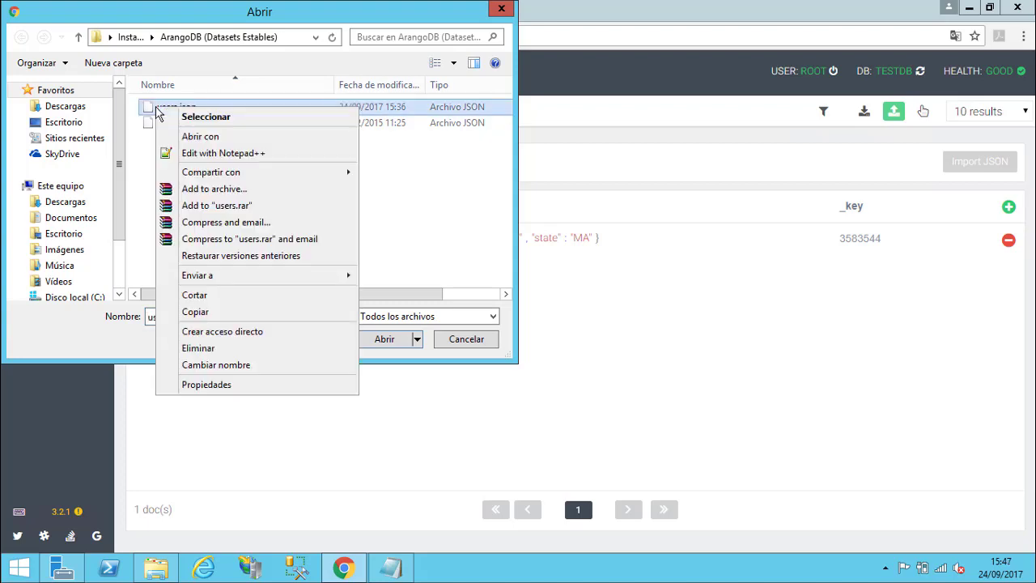
{"action": "left_click", "coordinate": [250, 154]}
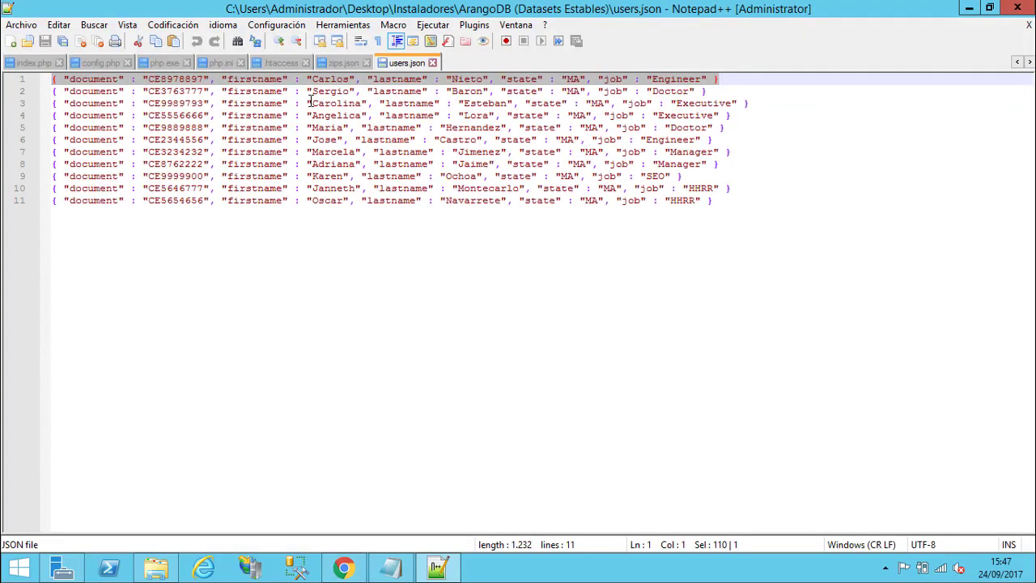
Examine the records in users.json line by line, checking the document, firstname, lastname, state and job fields
{"action": "left_click", "coordinate": [660, 165]}
{"action": "left_click", "coordinate": [216, 123]}
{"action": "key", "text": "Up"}
{"action": "key", "text": "Up"}
{"action": "key", "text": "Up"}
{"action": "key", "text": "Up"}
{"action": "key", "text": "Down"}
{"action": "key", "text": "Down"}
{"action": "key", "text": "Down"}
{"action": "key", "text": "Down"}
{"action": "key", "text": "Down"}
{"action": "key", "text": "Down"}
{"action": "key", "text": "Down"}
{"action": "key", "text": "Down"}
{"action": "key", "text": "Down"}
{"action": "key", "text": "Down"}
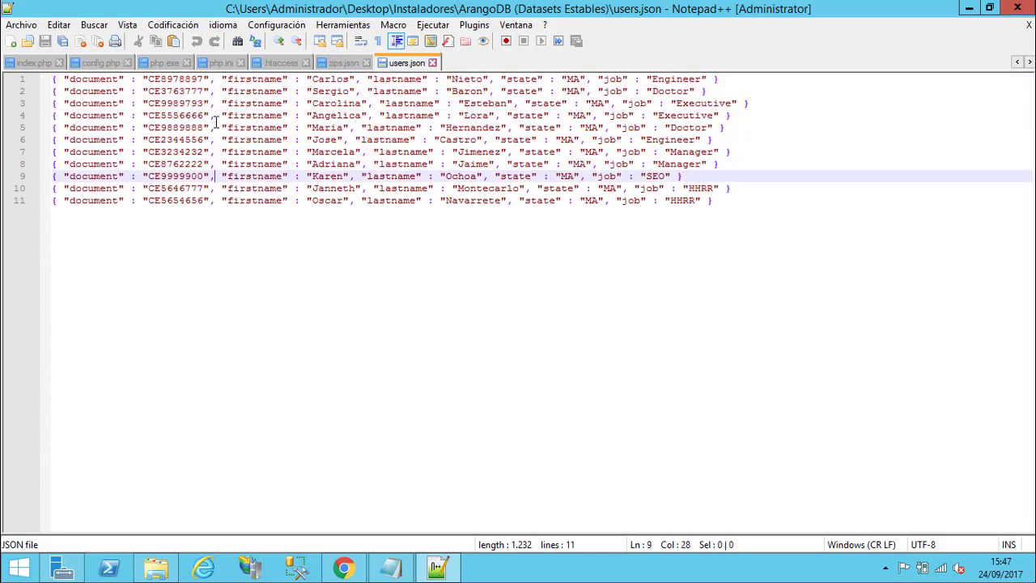
{"action": "key", "text": "Up"}
{"action": "key", "text": "Up"}
{"action": "key", "text": "Up"}
{"action": "key", "text": "Up"}
{"action": "key", "text": "Up"}
{"action": "key", "text": "Up"}
{"action": "key", "text": "Up"}
{"action": "key", "text": "Up"}
{"action": "key", "text": "Up"}
{"action": "key", "text": "Up"}
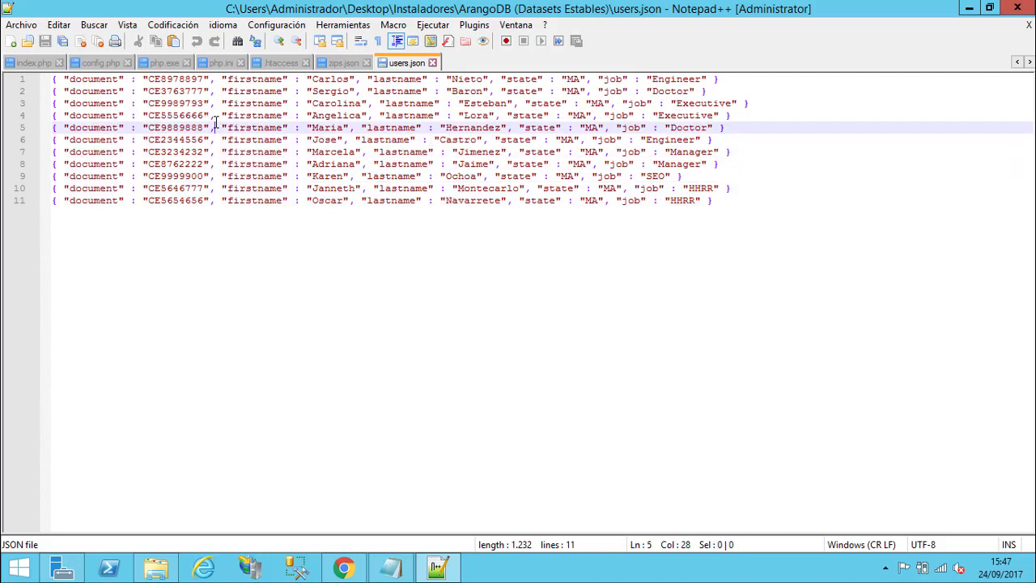
{"action": "key", "text": "Home"}
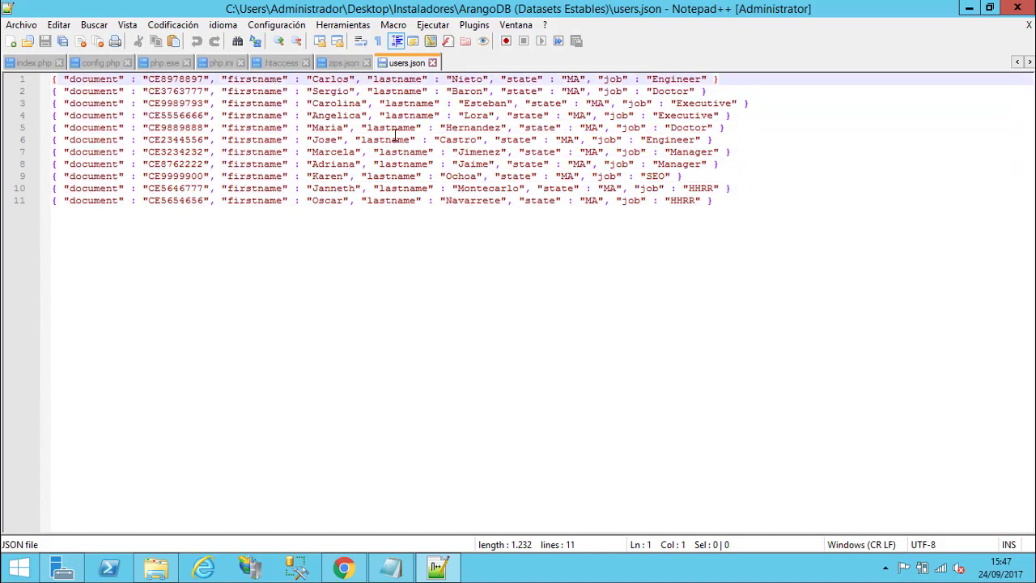
Close Notepad++, choose users.json as the upload file and import it into the users collection
{"action": "left_click", "coordinate": [1017, 9]}
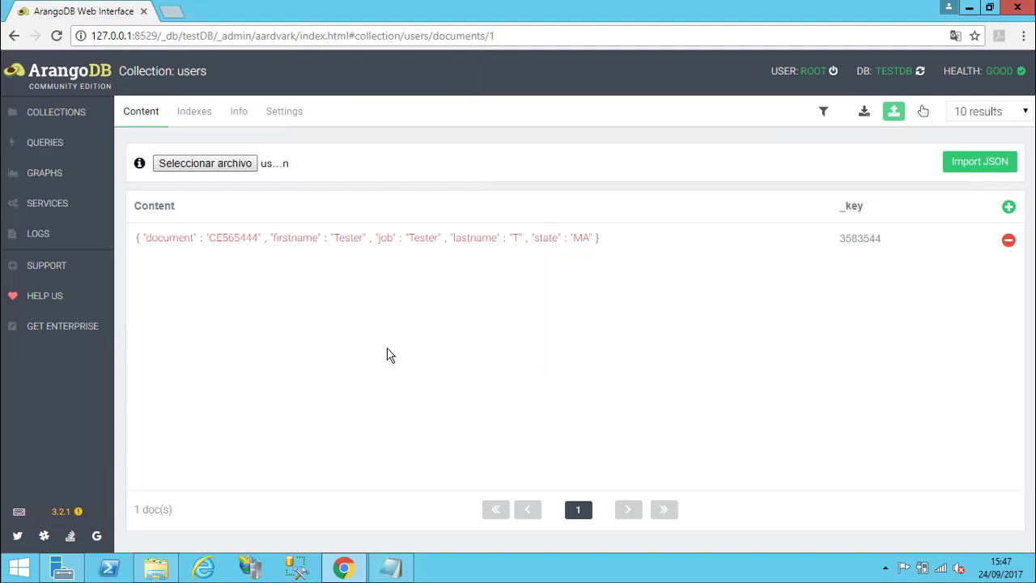
{"action": "left_click", "coordinate": [975, 166]}
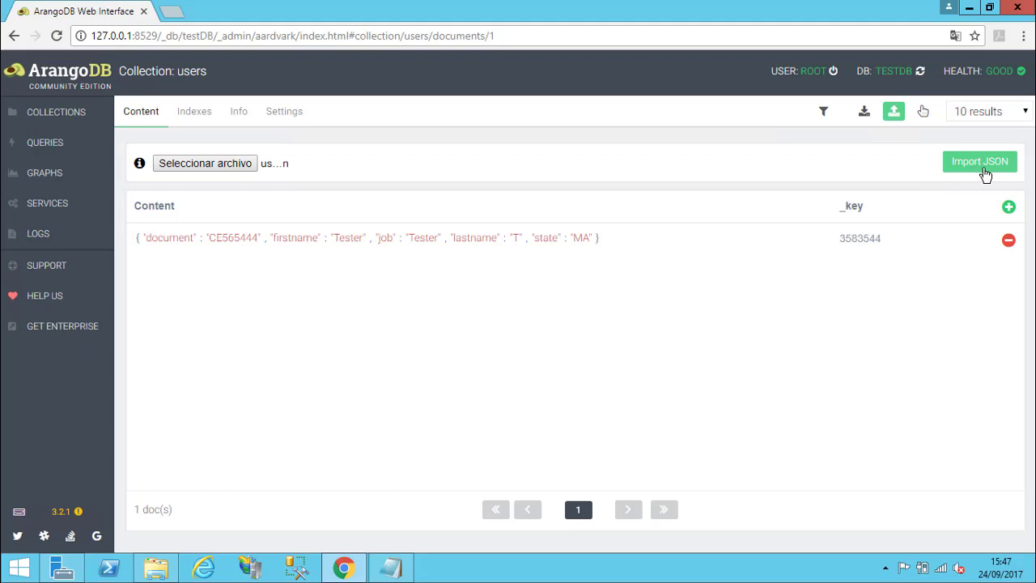
{"action": "left_click", "coordinate": [971, 165]}
{"action": "left_click", "coordinate": [966, 164]}
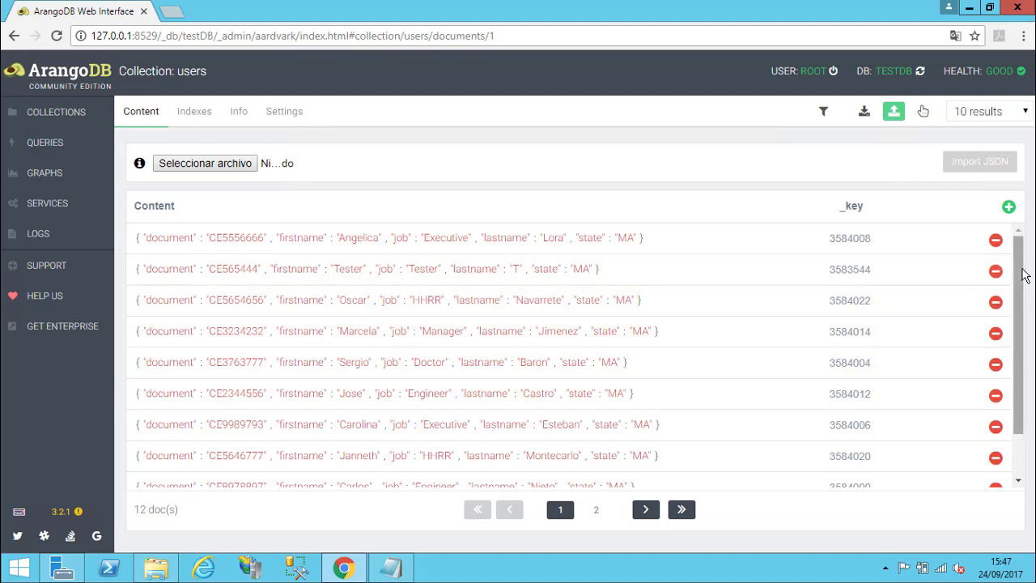
Review the imported documents on both pages of the users collection and return to page 1
{"action": "left_click_drag", "start_coordinate": [1023, 275], "coordinate": [1023, 419]}
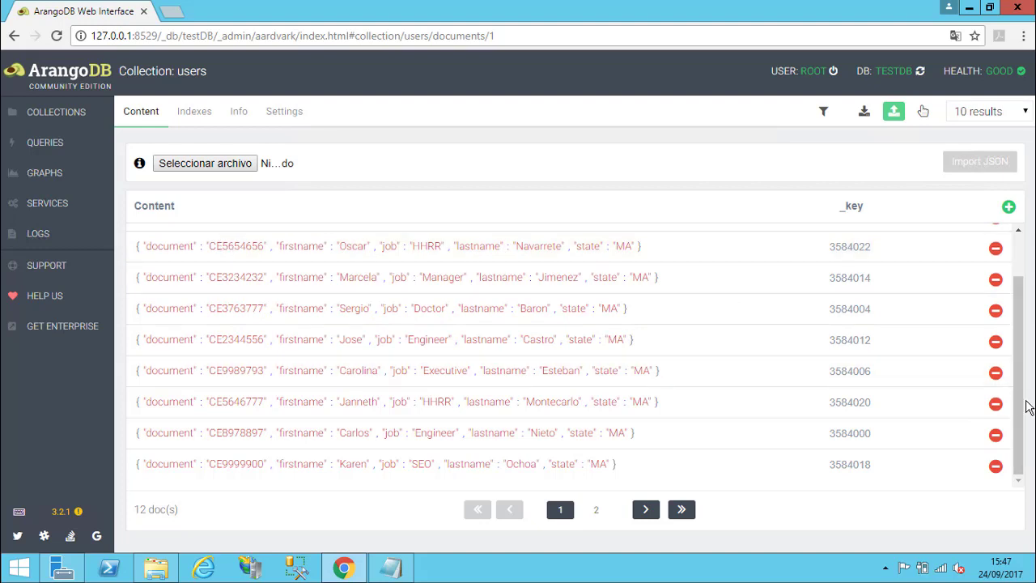
{"action": "left_click_drag", "start_coordinate": [1018, 418], "coordinate": [1026, 300]}
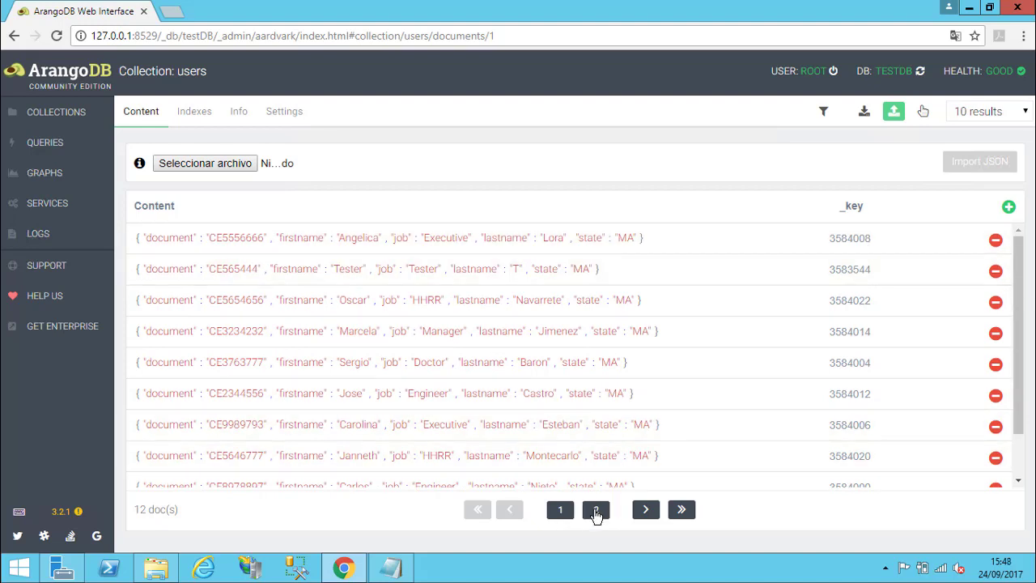
{"action": "left_click", "coordinate": [596, 509]}
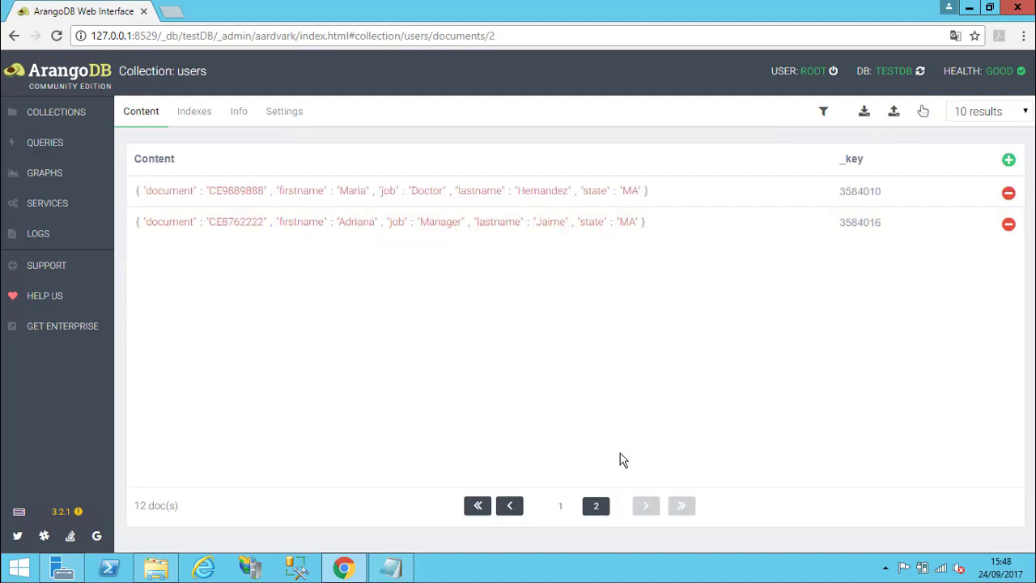
{"action": "left_click", "coordinate": [560, 507]}
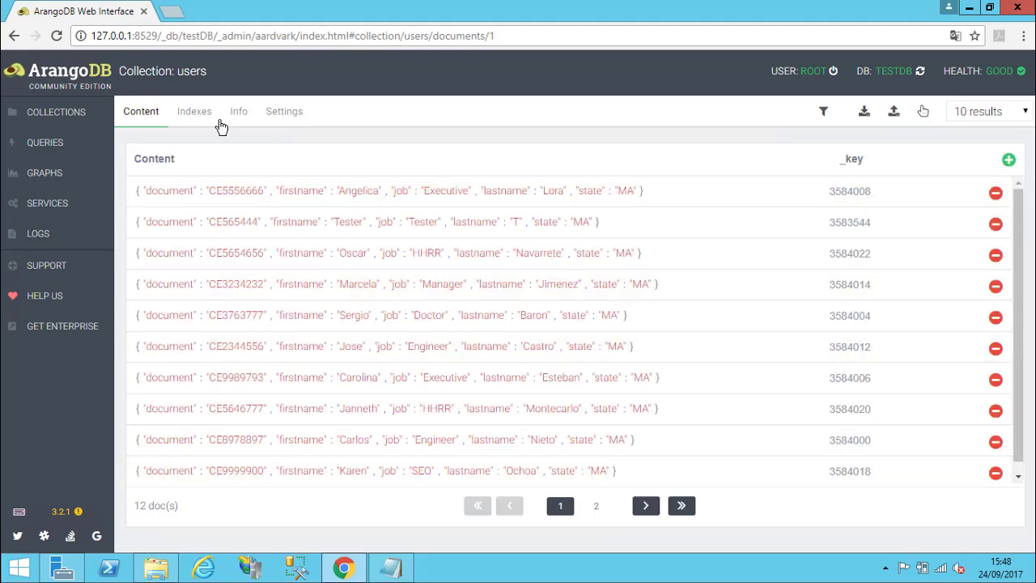
Create a new collection named "zips" of type Document in testDB
{"action": "left_click", "coordinate": [68, 116]}
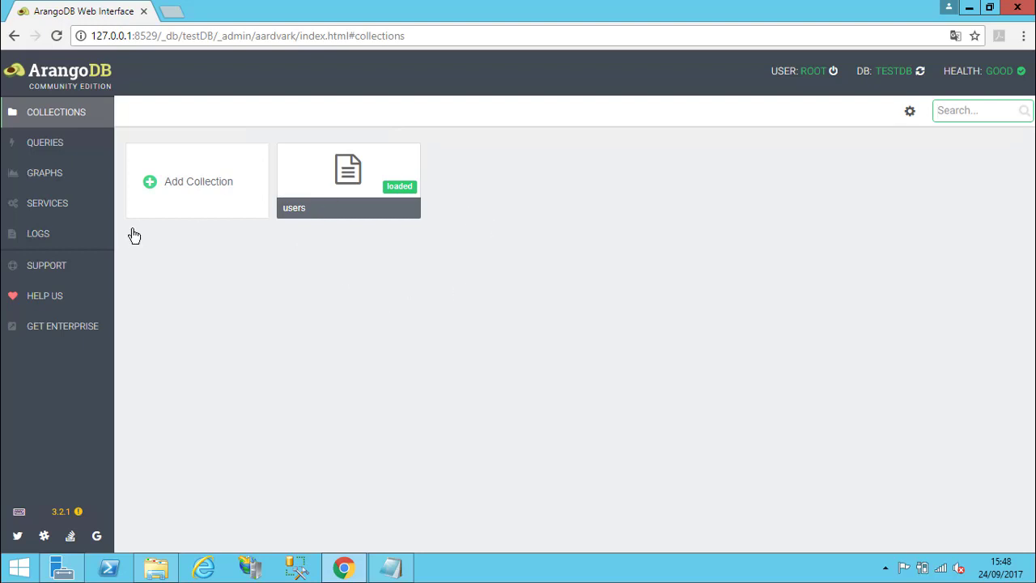
{"action": "left_click", "coordinate": [204, 171]}
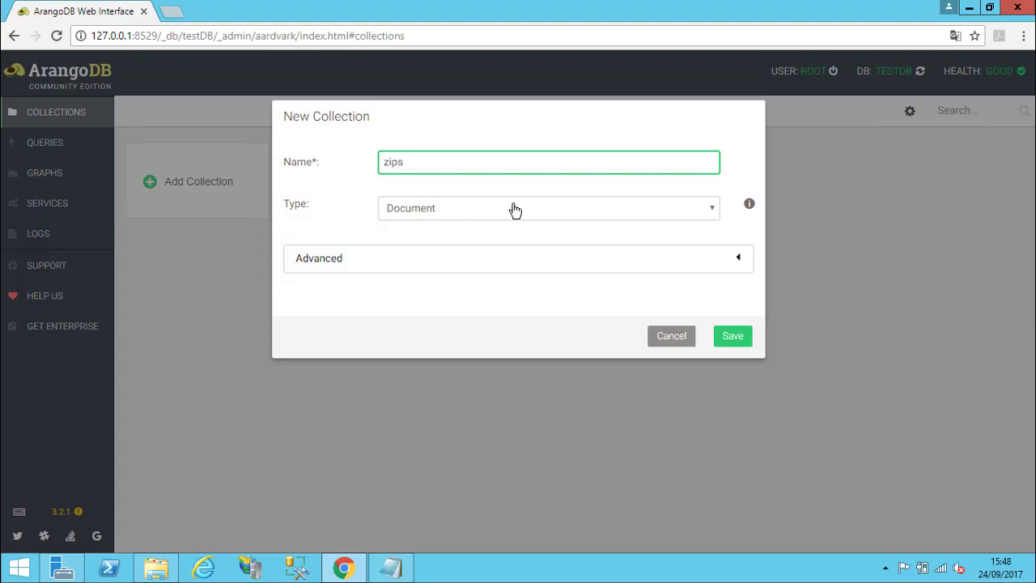
{"action": "left_click", "coordinate": [732, 336]}
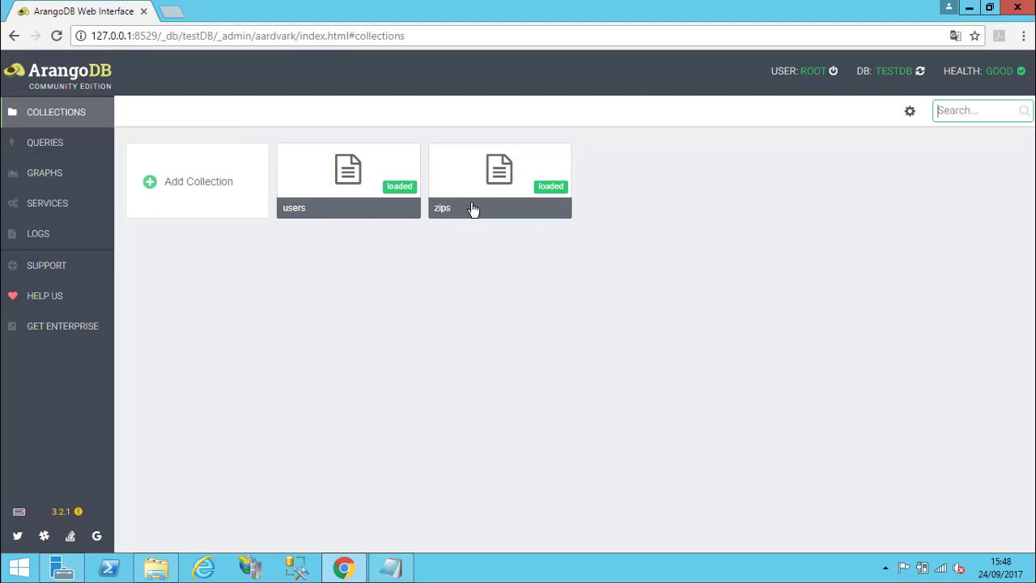
Start a JSON import into the zips collection and open zips.json from the file selection dialog in Notepad++
{"action": "left_click", "coordinate": [470, 203]}
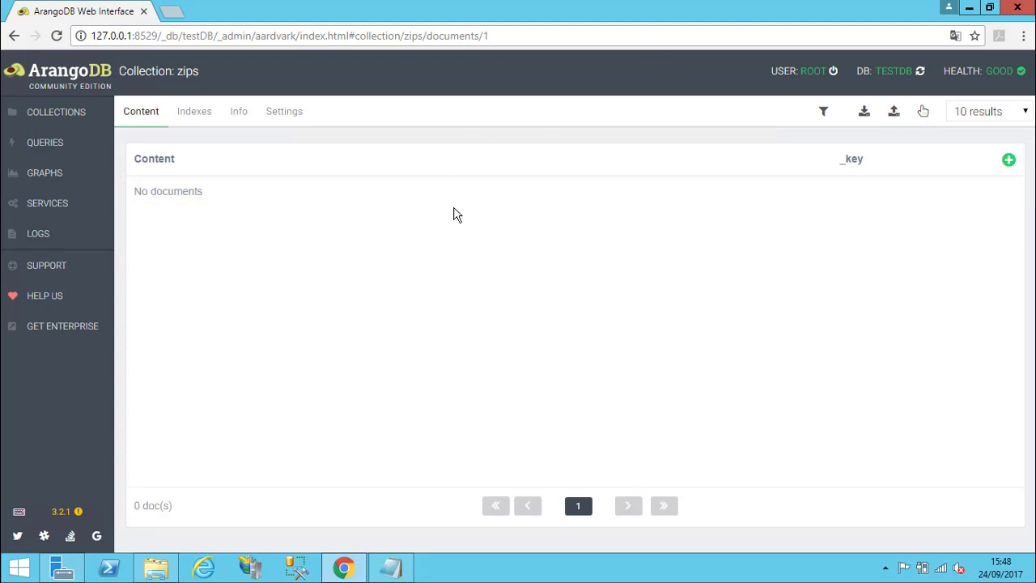
{"action": "left_click", "coordinate": [894, 113]}
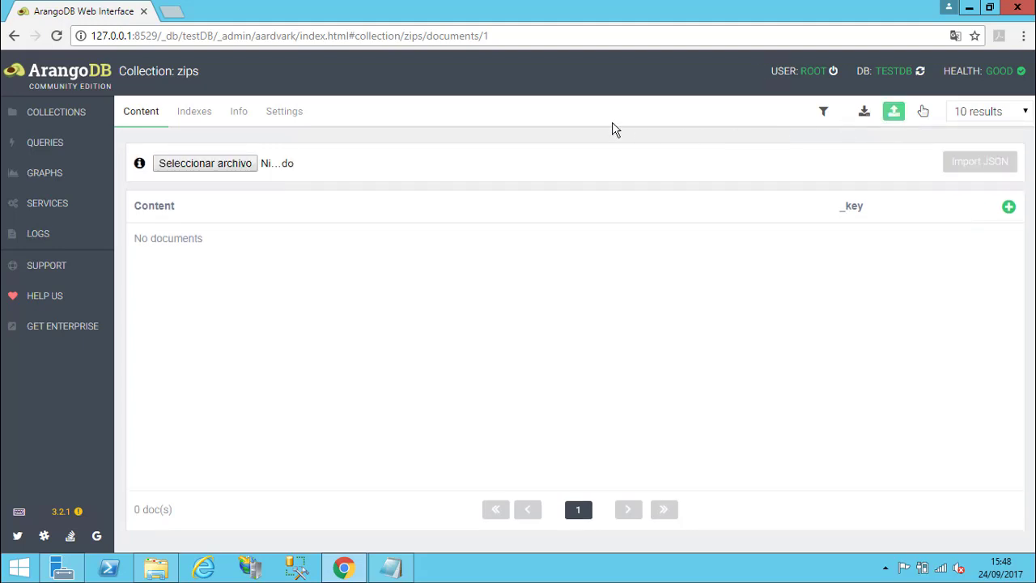
{"action": "left_click", "coordinate": [237, 163]}
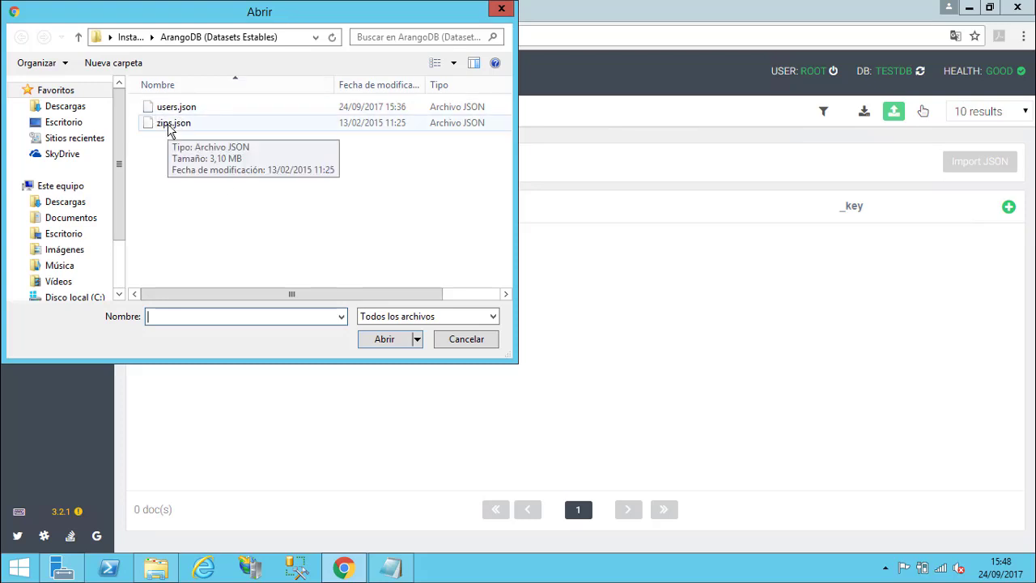
{"action": "right_click", "coordinate": [169, 130]}
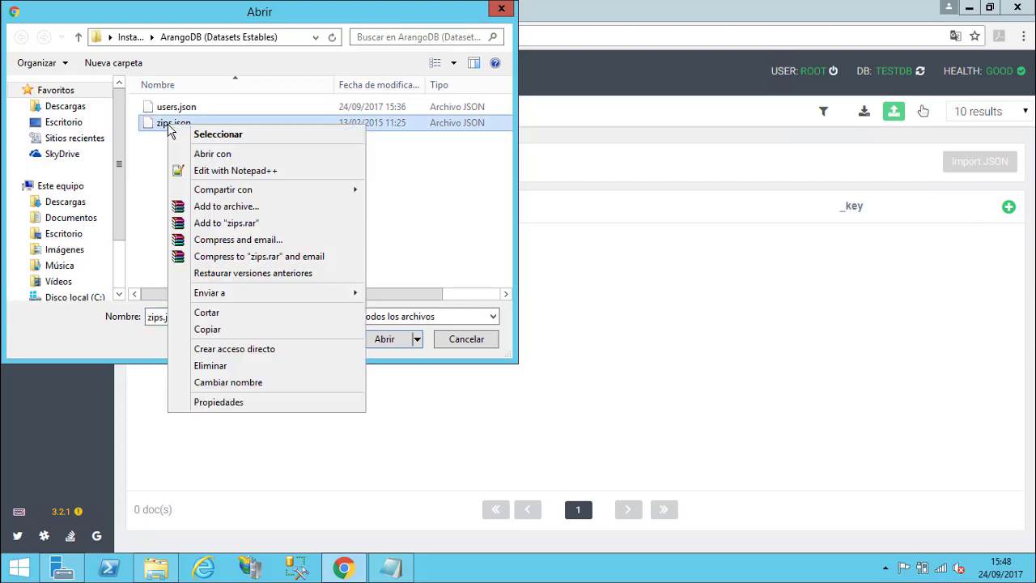
{"action": "left_click", "coordinate": [238, 175]}
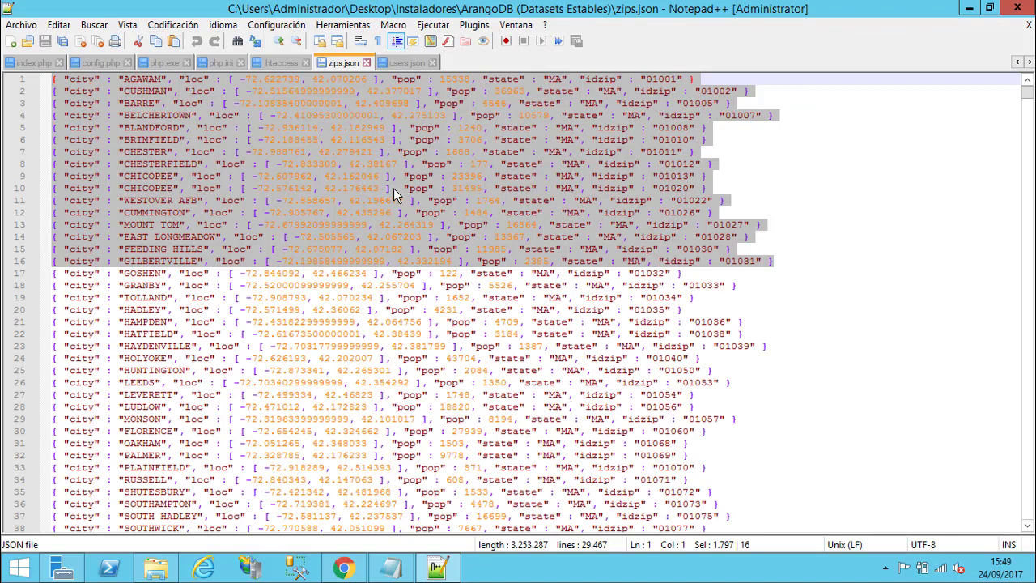
Examine the records in zips.json, checking the city, loc coordinates, pop, state and idzip fields
{"action": "left_click", "coordinate": [393, 188]}
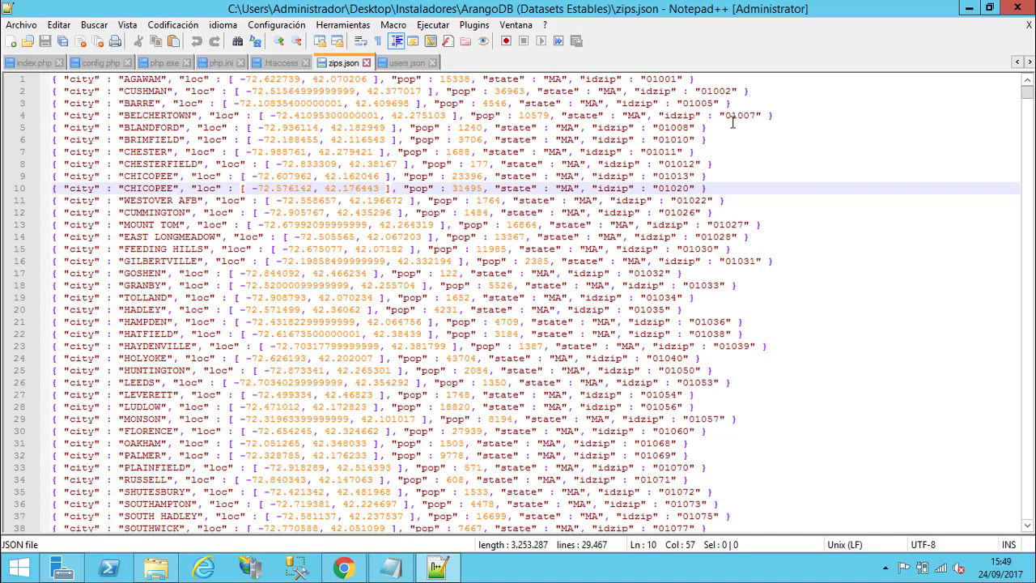
{"action": "left_click", "coordinate": [552, 92]}
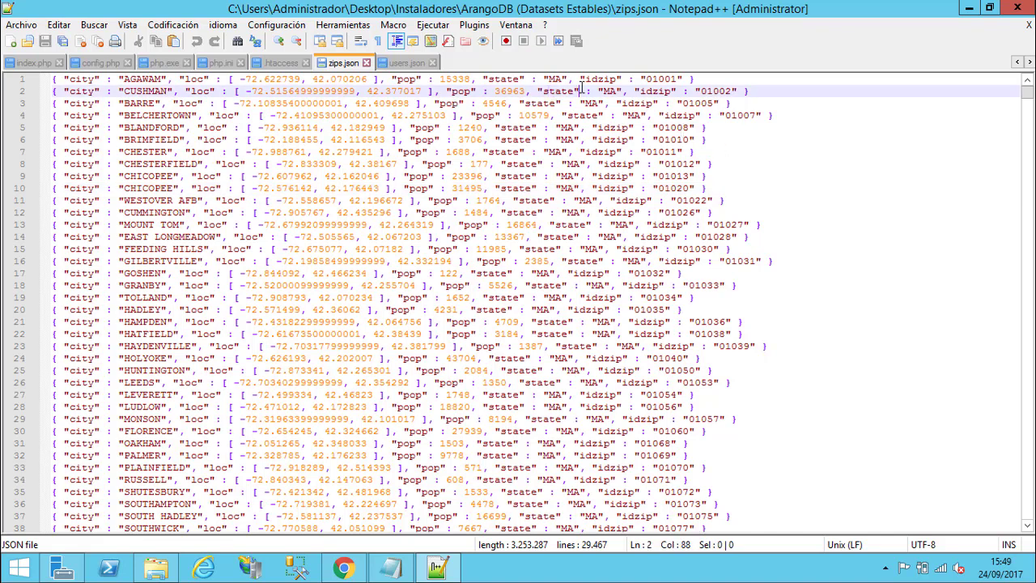
{"action": "key", "text": "Down"}
{"action": "key", "text": "Down"}
{"action": "key", "text": "Down"}
{"action": "key", "text": "Down"}
{"action": "key", "text": "Down"}
{"action": "key", "text": "Down"}
{"action": "key", "text": "Down"}
{"action": "key", "text": "Down"}
{"action": "key", "text": "Down"}
{"action": "key", "text": "Down"}
{"action": "key", "text": "Down"}
{"action": "key", "text": "Down"}
{"action": "key", "text": "Down"}
{"action": "key", "text": "Down"}
{"action": "key", "text": "Down"}
{"action": "key", "text": "Down"}
{"action": "key", "text": "Down"}
{"action": "key", "text": "Down"}
{"action": "key", "text": "Down"}
{"action": "key", "text": "Down"}
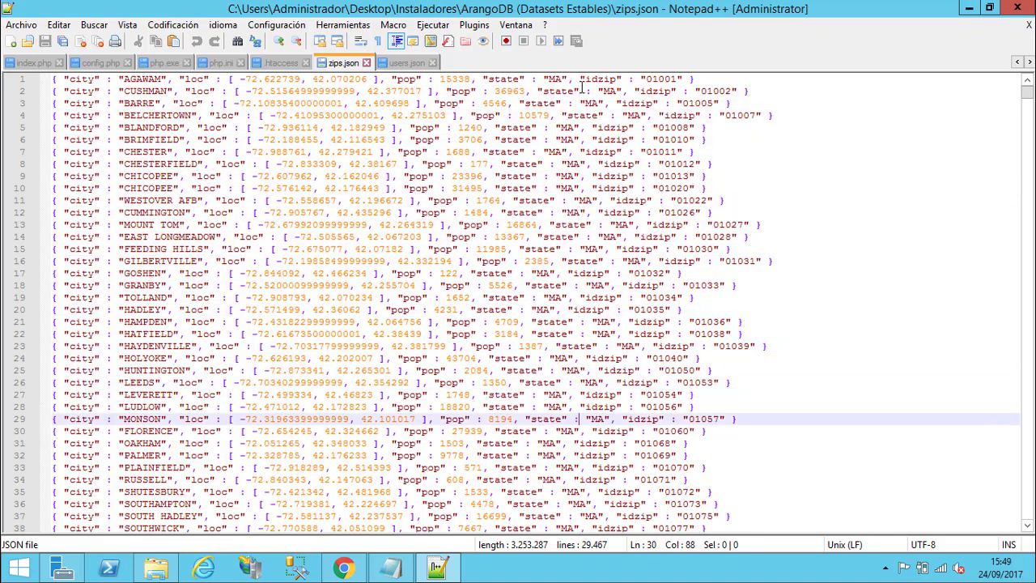
{"action": "key", "text": "Down"}
{"action": "key", "text": "Down"}
{"action": "key", "text": "Down"}
{"action": "key", "text": "Down"}
{"action": "key", "text": "Down"}
{"action": "key", "text": "Down"}
{"action": "key", "text": "Down"}
{"action": "key", "text": "Down"}
{"action": "key", "text": "Down"}
{"action": "key", "text": "Down"}
{"action": "key", "text": "Down"}
{"action": "key", "text": "Down"}
{"action": "key", "text": "Down"}
{"action": "key", "text": "Down"}
{"action": "key", "text": "Down"}
{"action": "key", "text": "Down"}
{"action": "key", "text": "Down"}
{"action": "key", "text": "Down"}
{"action": "key", "text": "Down"}
{"action": "key", "text": "Down"}
{"action": "key", "text": "Down"}
{"action": "key", "text": "Down"}
{"action": "key", "text": "Down"}
{"action": "key", "text": "Down"}
{"action": "key", "text": "Down"}
{"action": "key", "text": "Down"}
{"action": "key", "text": "Down"}
{"action": "key", "text": "Down"}
{"action": "key", "text": "Down"}
{"action": "key", "text": "Down"}
{"action": "key", "text": "Down"}
{"action": "key", "text": "Down"}
{"action": "key", "text": "Down"}
{"action": "key", "text": "Down"}
{"action": "key", "text": "Down"}
{"action": "key", "text": "Down"}
{"action": "key", "text": "Down"}
{"action": "key", "text": "Down"}
{"action": "key", "text": "Down"}
{"action": "key", "text": "Down"}
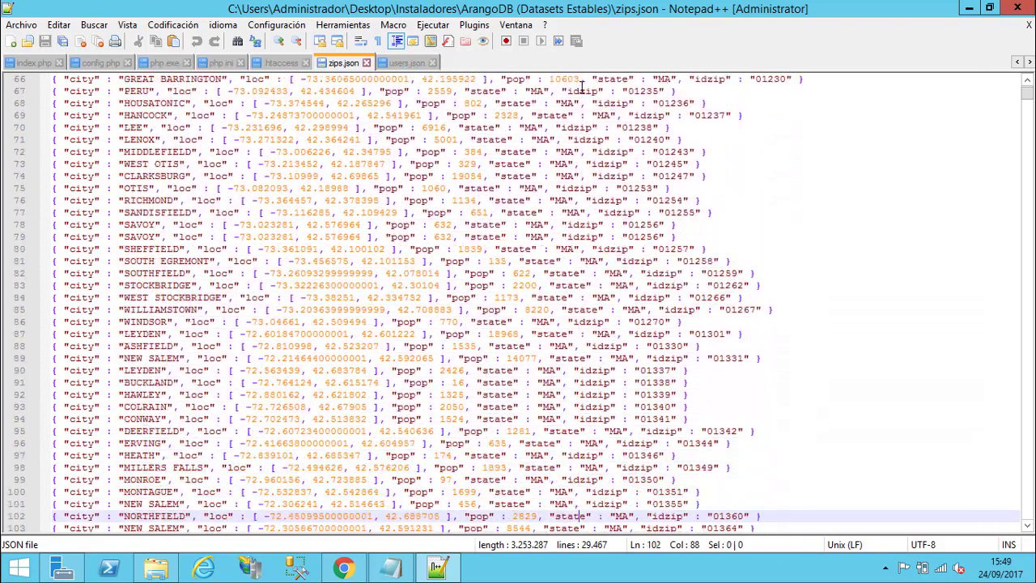
{"action": "key", "text": "Down"}
{"action": "key", "text": "Down"}
{"action": "key", "text": "Down"}
{"action": "key", "text": "Down"}
{"action": "key", "text": "Down"}
{"action": "key", "text": "Down"}
{"action": "key", "text": "Down"}
{"action": "key", "text": "Down"}
{"action": "key", "text": "Down"}
{"action": "key", "text": "Down"}
{"action": "key", "text": "Down"}
{"action": "key", "text": "Down"}
{"action": "key", "text": "Down"}
{"action": "key", "text": "Down"}
{"action": "key", "text": "Down"}
{"action": "key", "text": "Down"}
{"action": "key", "text": "Down"}
{"action": "key", "text": "Down"}
{"action": "key", "text": "Down"}
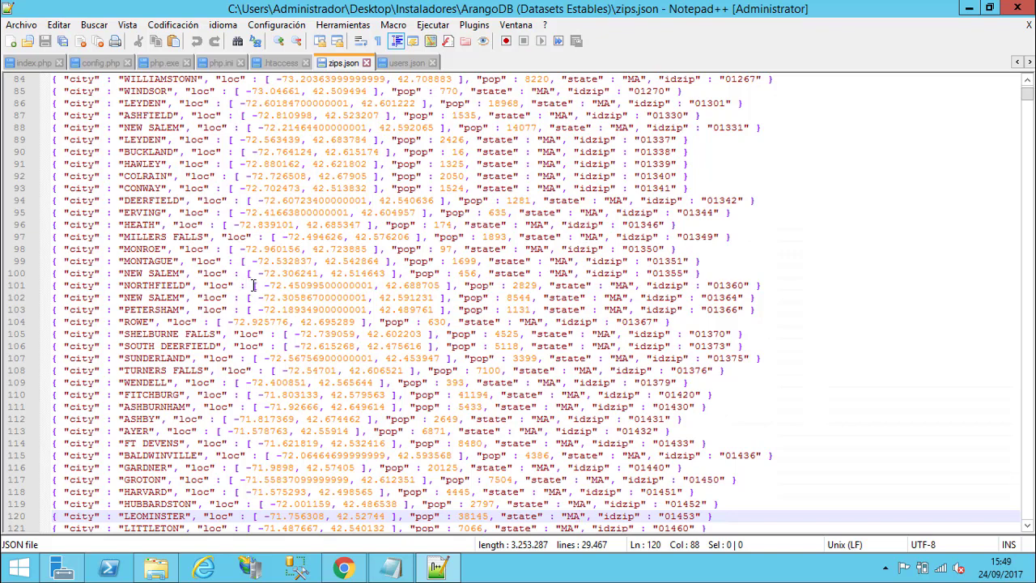
{"action": "left_click_drag", "start_coordinate": [254, 284], "coordinate": [458, 290]}
{"action": "left_click", "coordinate": [491, 261]}
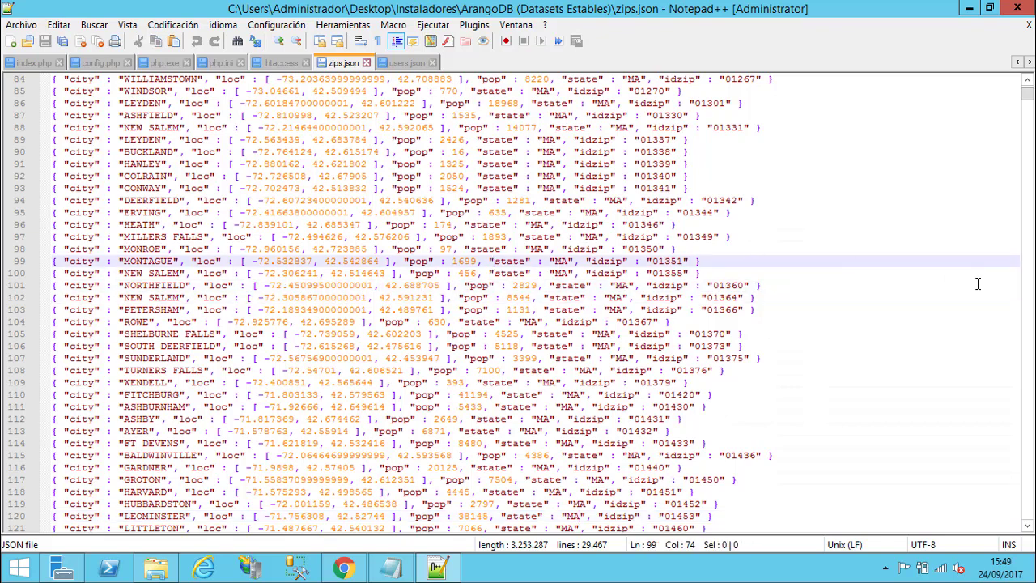
Close Notepad++, choose zips.json as the upload file and import it into the zips collection
{"action": "left_click", "coordinate": [1017, 10]}
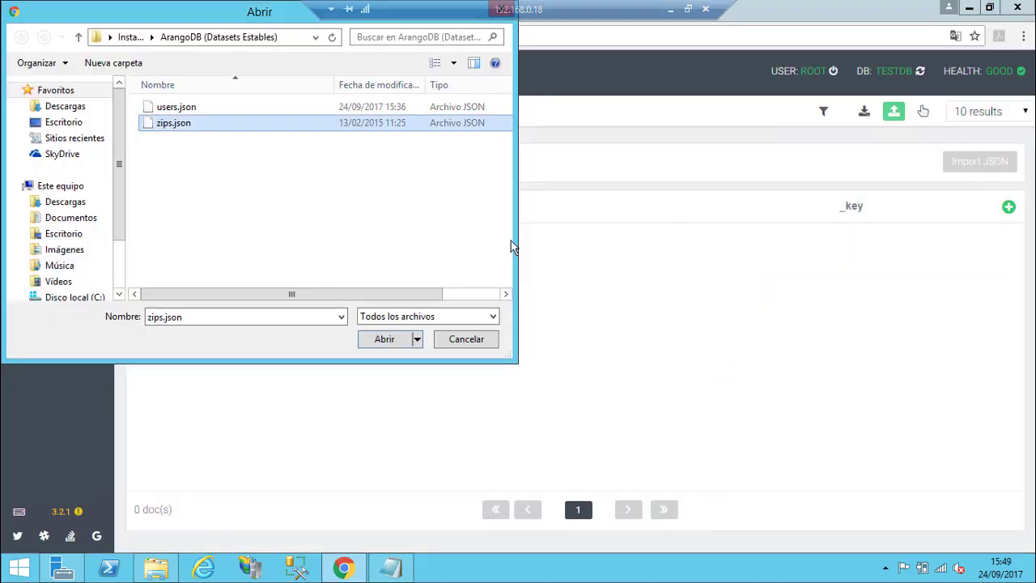
{"action": "left_click", "coordinate": [382, 346]}
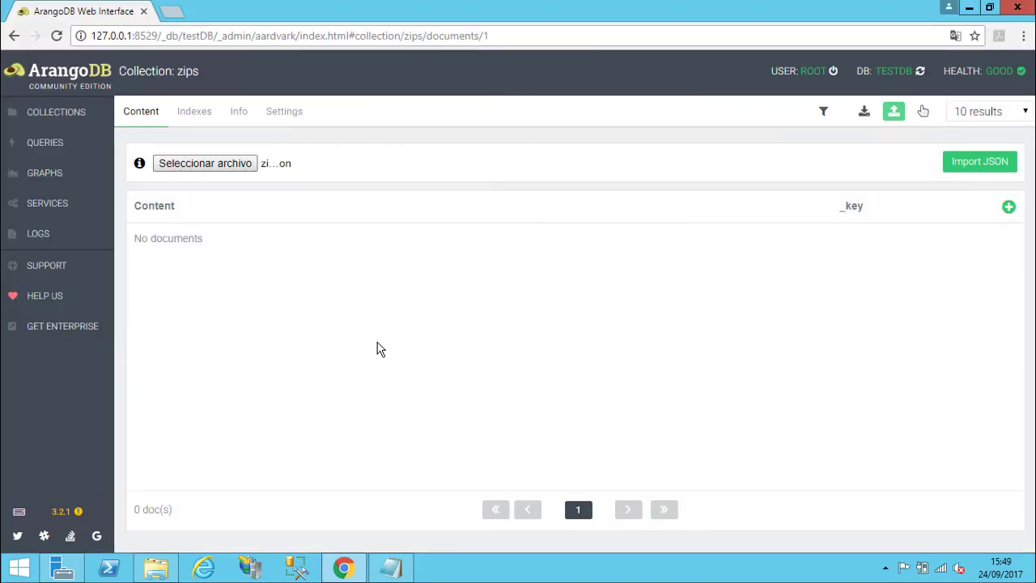
{"action": "left_click", "coordinate": [976, 163]}
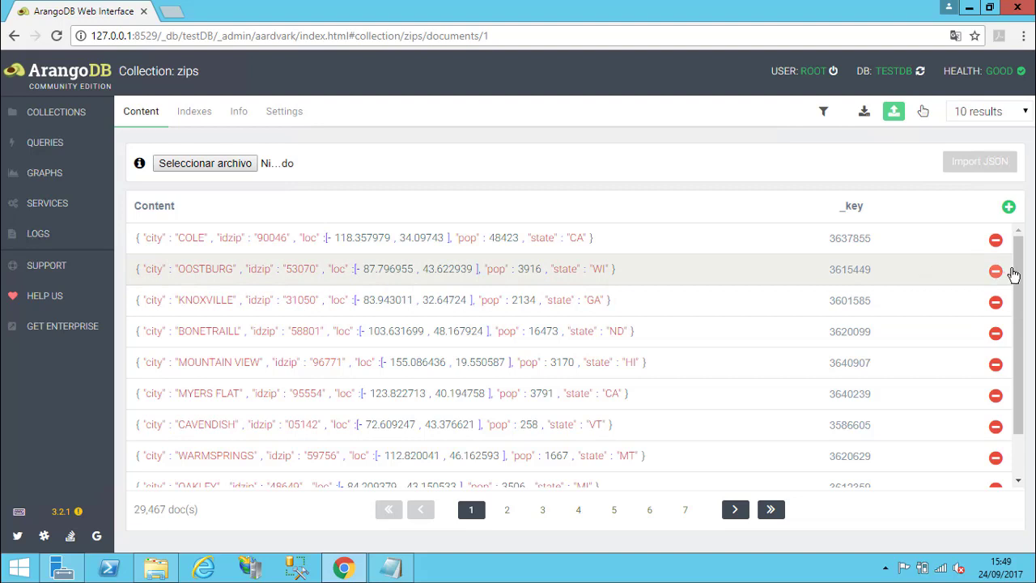
Browse the imported documents in the zips collection from page 1 through page 5
{"action": "left_click_drag", "start_coordinate": [1017, 272], "coordinate": [1017, 428]}
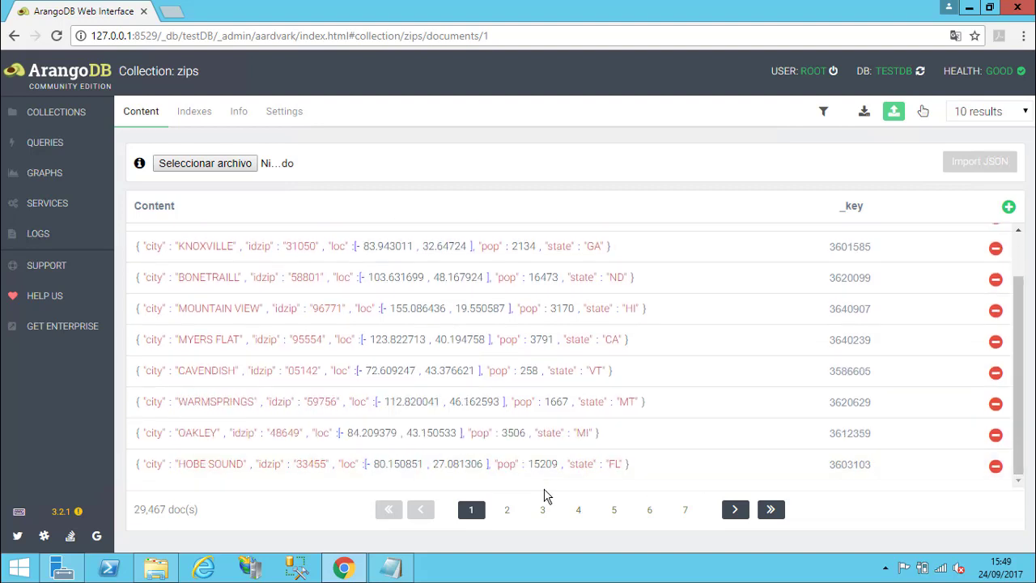
{"action": "left_click", "coordinate": [506, 509]}
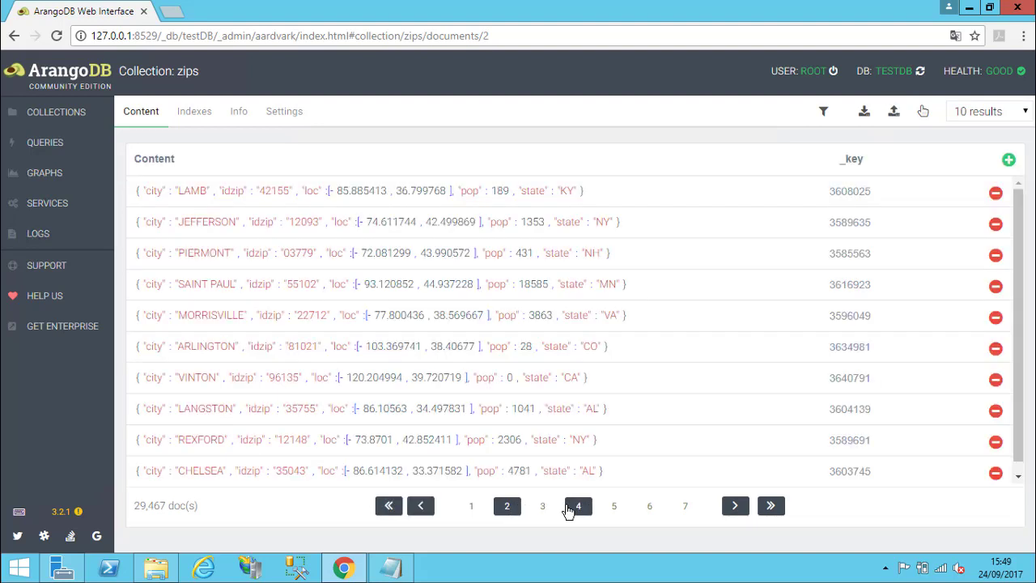
{"action": "left_click", "coordinate": [542, 506]}
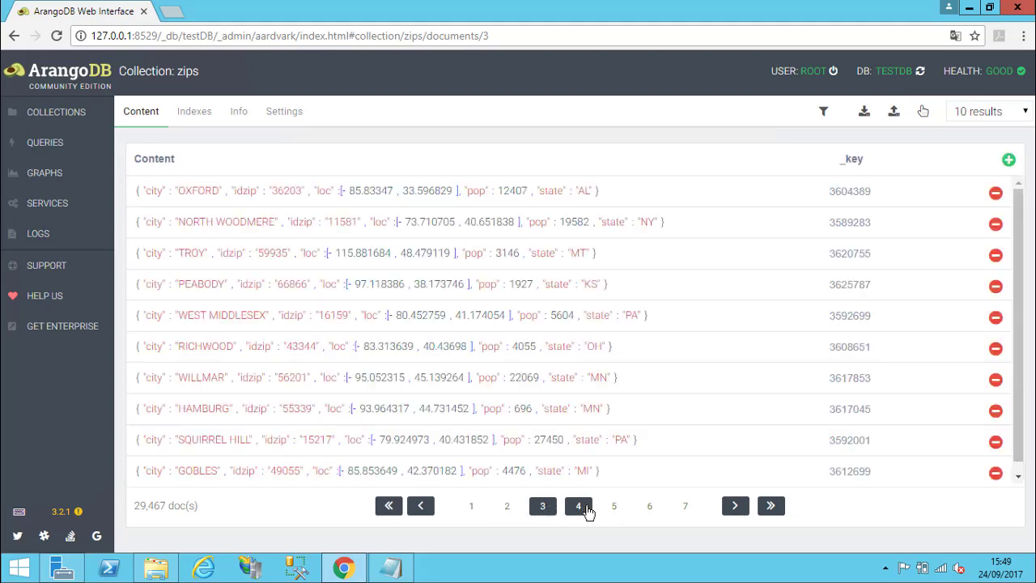
{"action": "left_click", "coordinate": [579, 508]}
{"action": "left_click", "coordinate": [616, 508]}
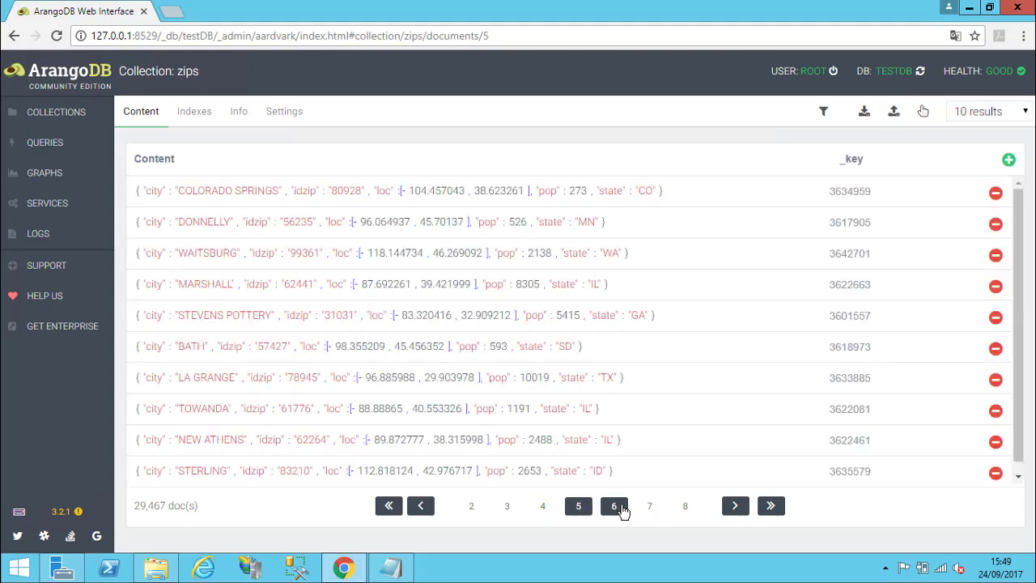
View page 7 of the zips documents and call up the delete confirmation for the MARYNEAL document, cancelling without deleting
{"action": "left_click", "coordinate": [651, 510]}
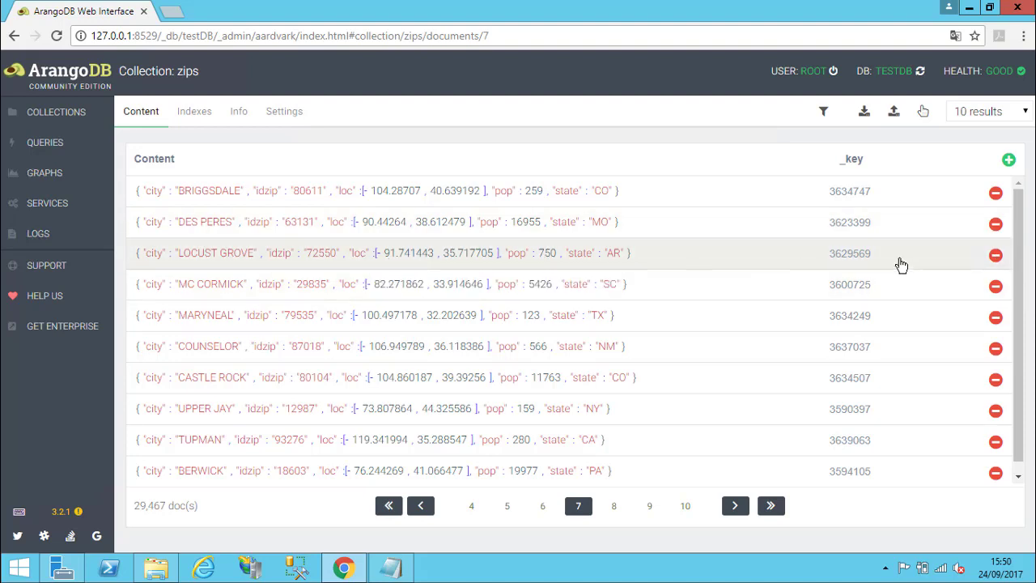
{"action": "left_click", "coordinate": [995, 317]}
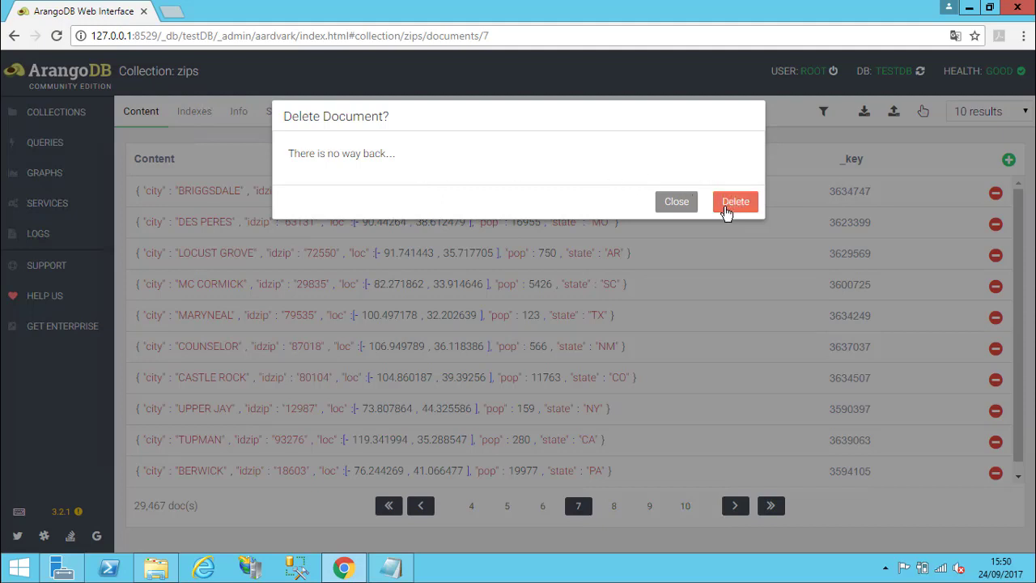
{"action": "left_click", "coordinate": [674, 202]}
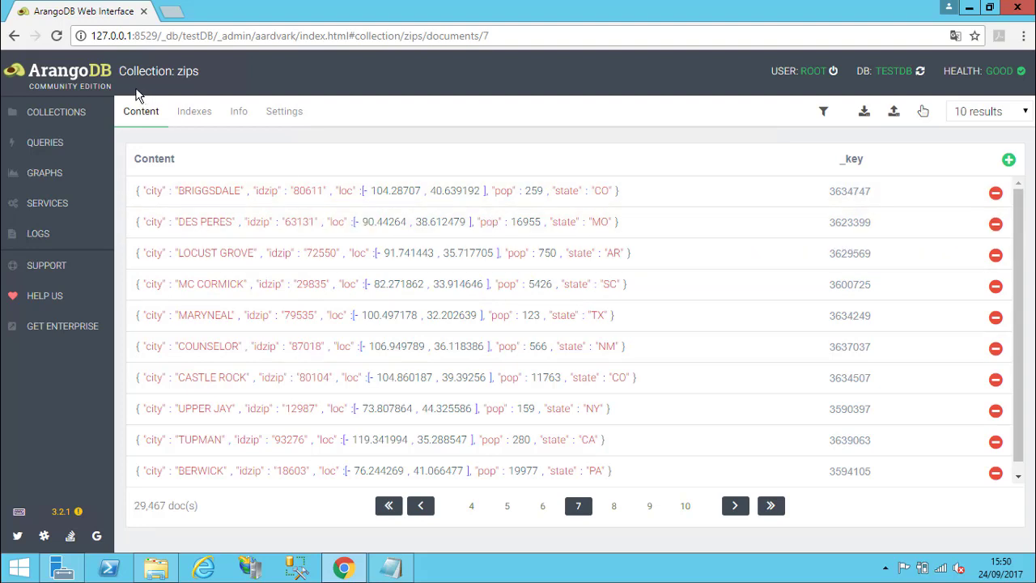
Open the AQL query editor and try to explain the query that returns city and loc for each doc in Zips
{"action": "left_click", "coordinate": [49, 108]}
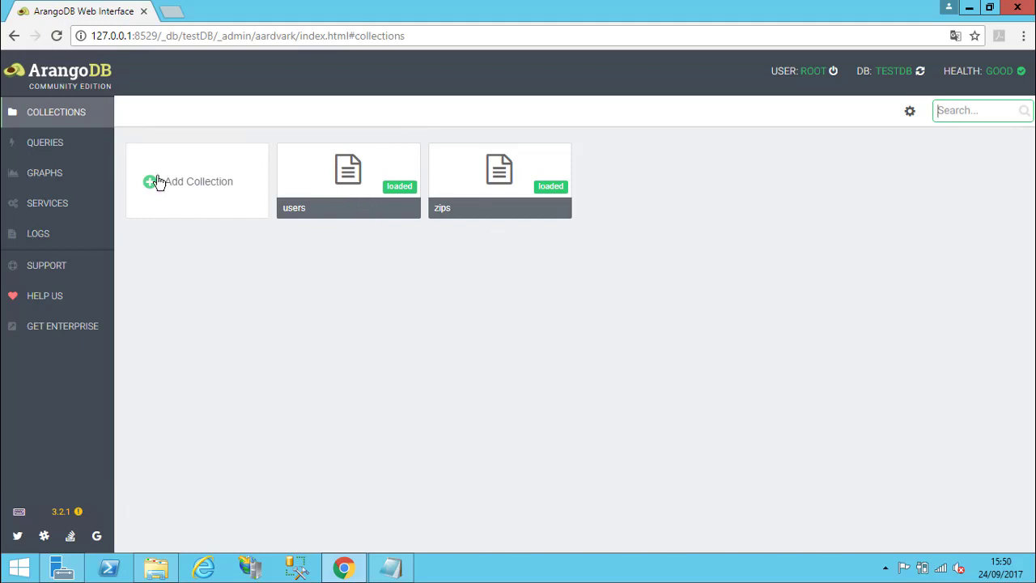
{"action": "left_click", "coordinate": [75, 152]}
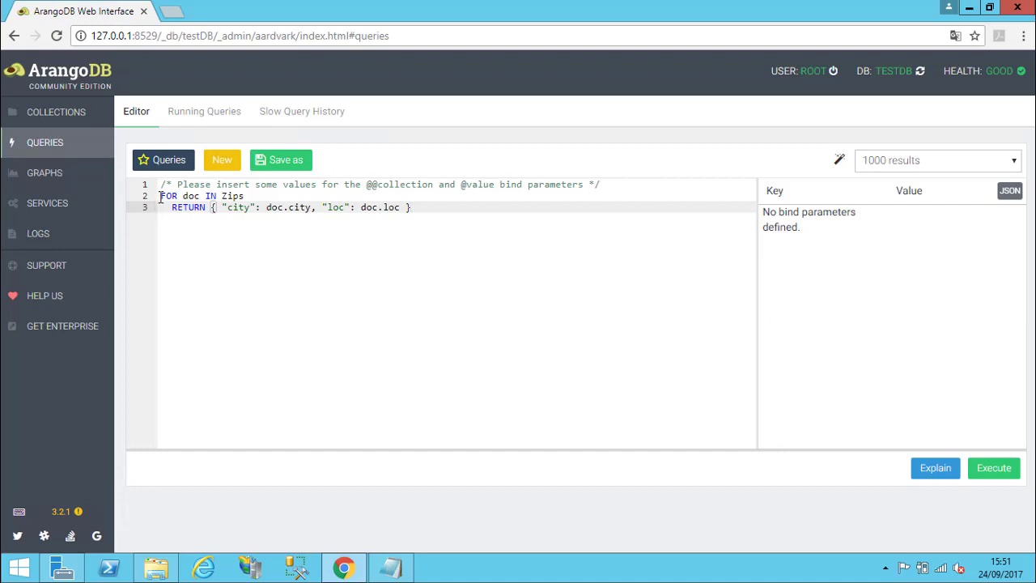
{"action": "left_click_drag", "start_coordinate": [161, 197], "coordinate": [409, 209]}
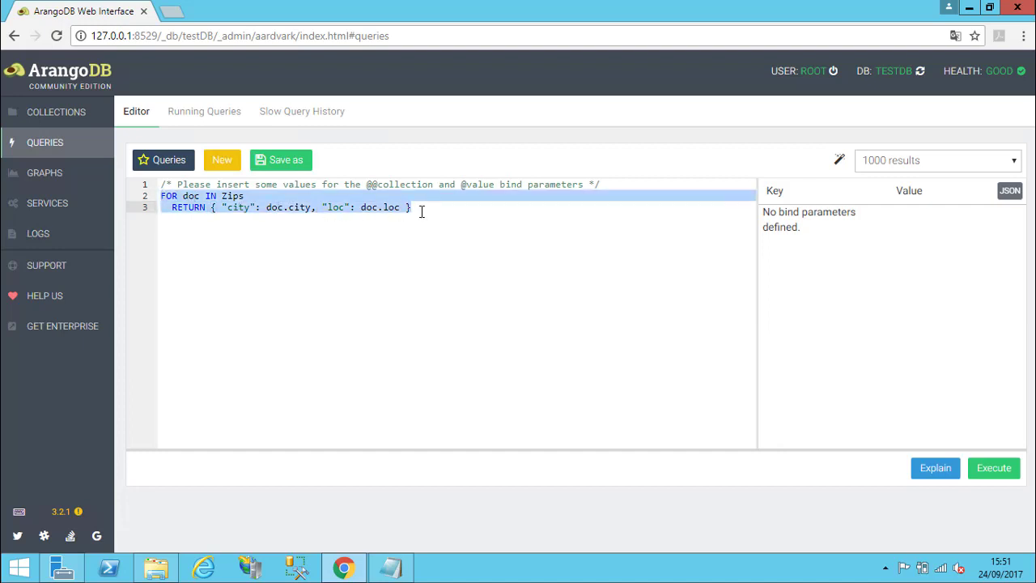
{"action": "left_click", "coordinate": [515, 253]}
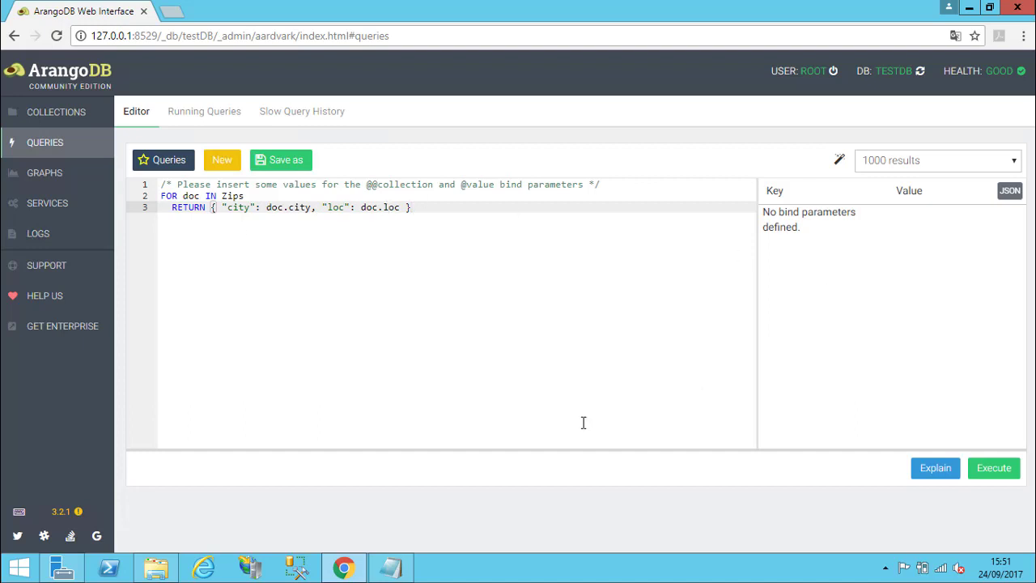
{"action": "left_click", "coordinate": [928, 473]}
{"action": "left_click", "coordinate": [931, 472]}
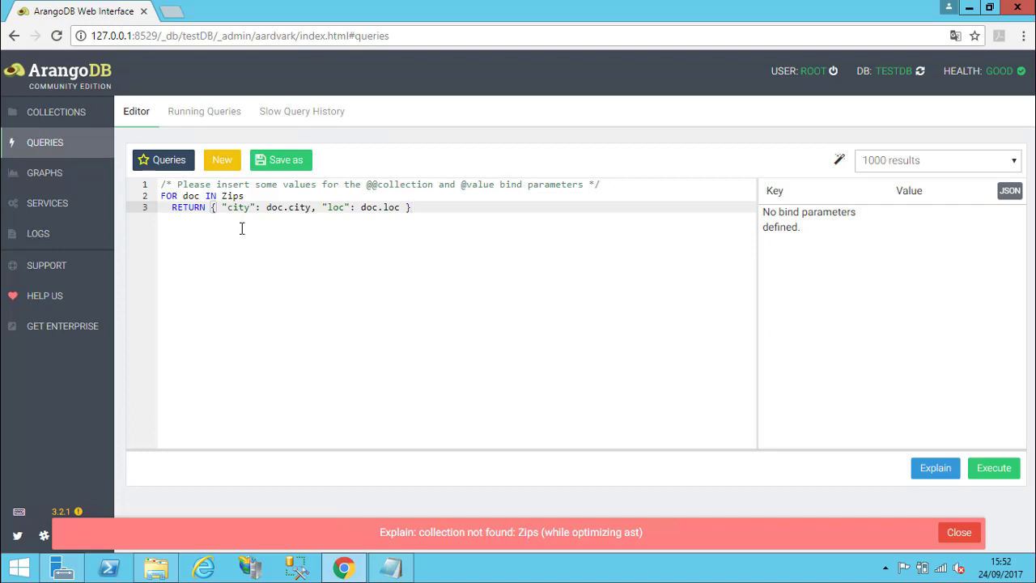
Correct the collection name in the query's FOR line to lowercase zips and explain the query
{"action": "left_click", "coordinate": [228, 196]}
{"action": "key", "text": "BackSpace"}
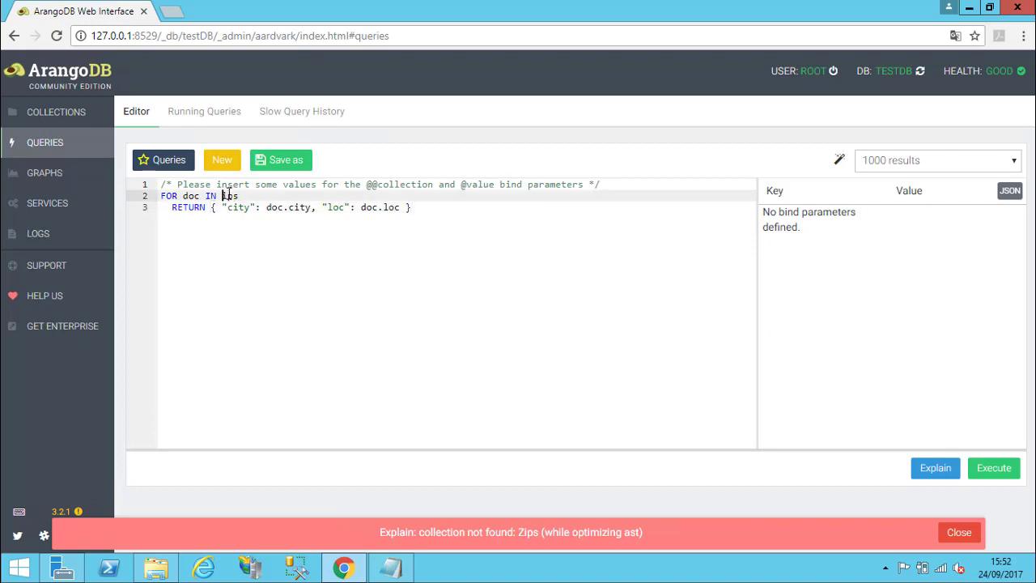
{"action": "type", "text": "z"}
{"action": "left_click", "coordinate": [937, 476]}
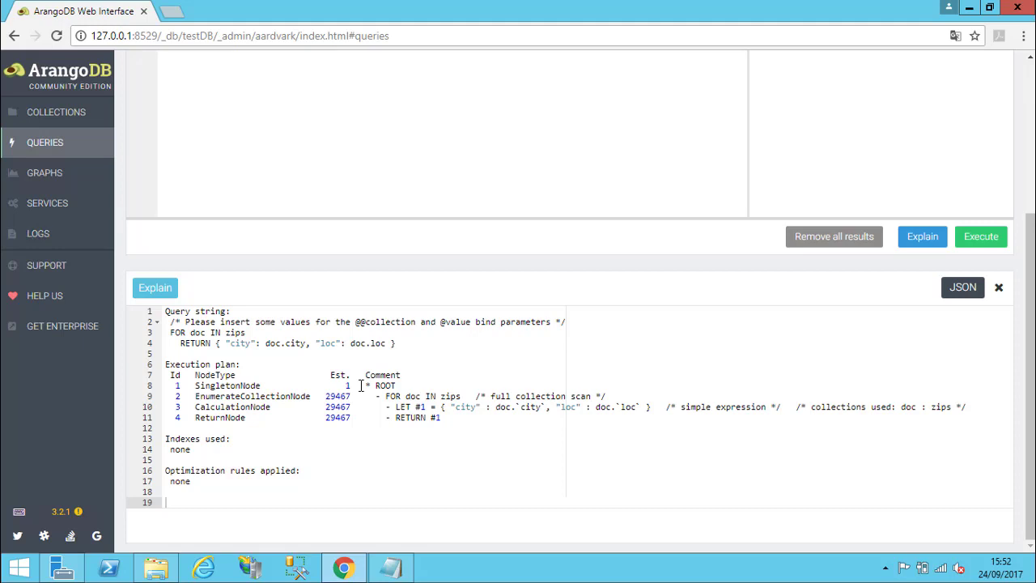
Examine the execution plan of the zips query, including its collection scan and return nodes, and close the explain output
{"action": "left_click", "coordinate": [426, 395]}
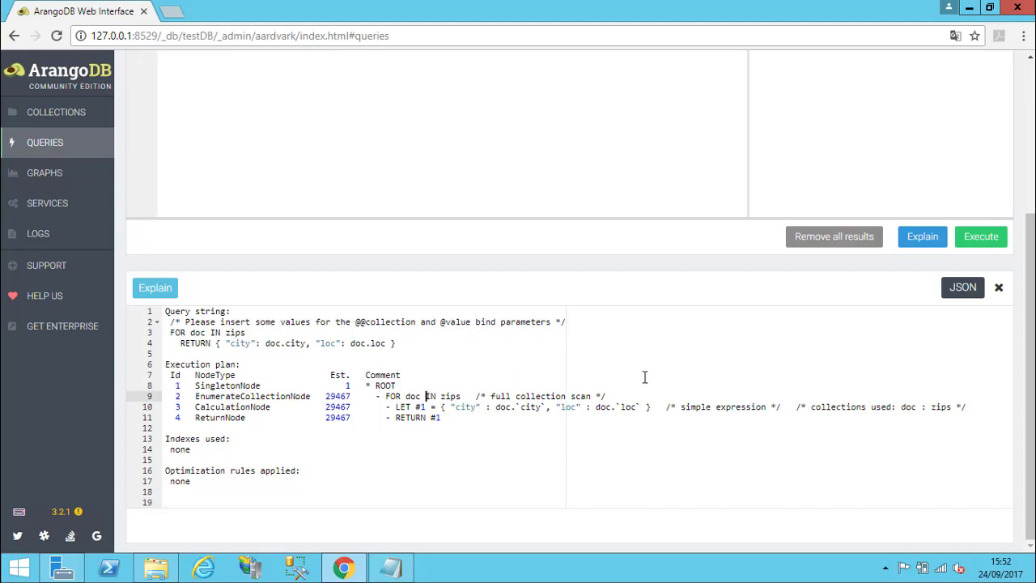
{"action": "left_click", "coordinate": [959, 296]}
{"action": "key", "text": "Up"}
{"action": "key", "text": "Up"}
{"action": "key", "text": "Up"}
{"action": "key", "text": "Up"}
{"action": "key", "text": "Up"}
{"action": "key", "text": "Up"}
{"action": "key", "text": "Up"}
{"action": "key", "text": "Up"}
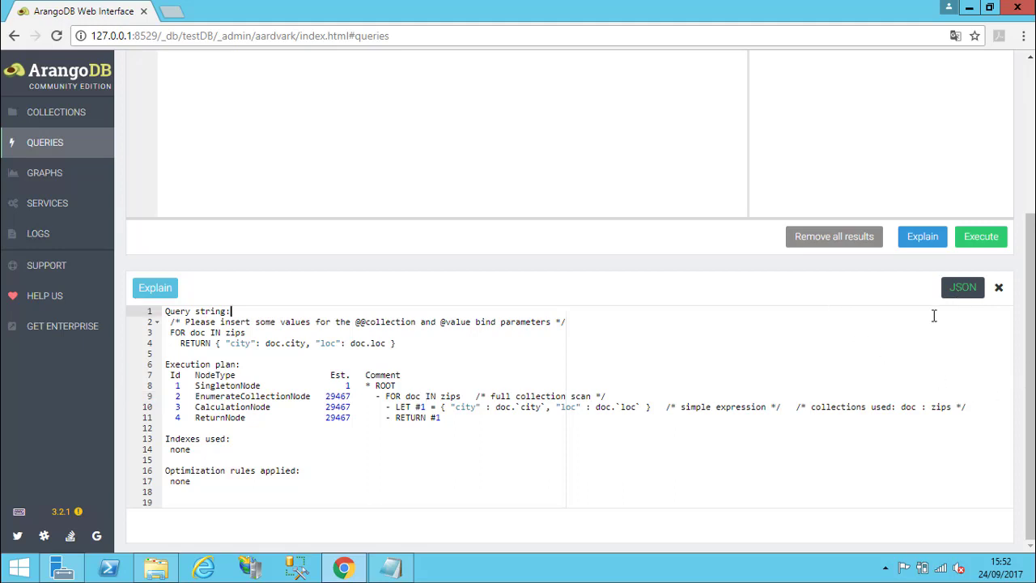
{"action": "left_click", "coordinate": [1000, 289]}
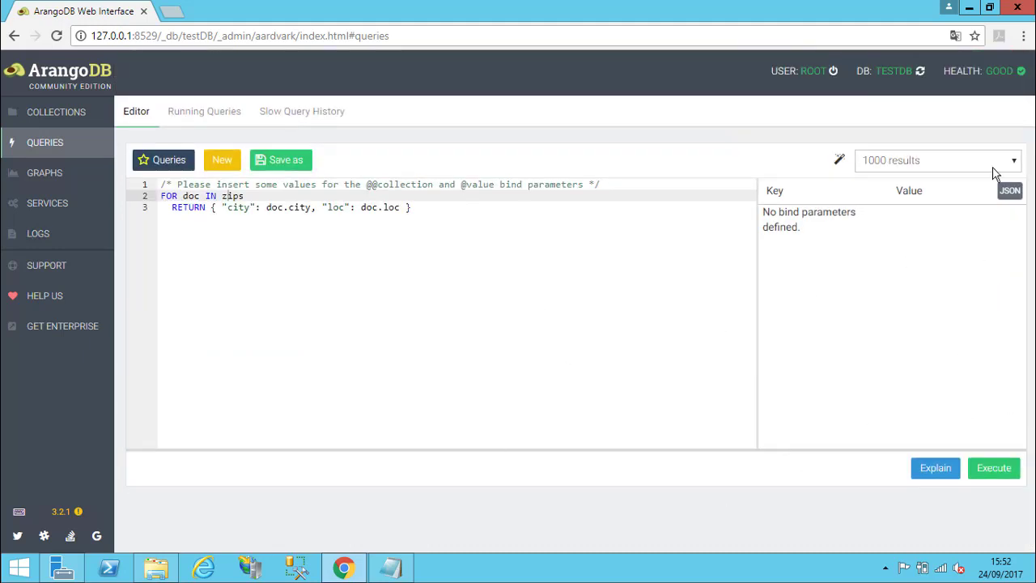
Execute the zips query and look through the returned city and loc table
{"action": "left_click", "coordinate": [995, 474]}
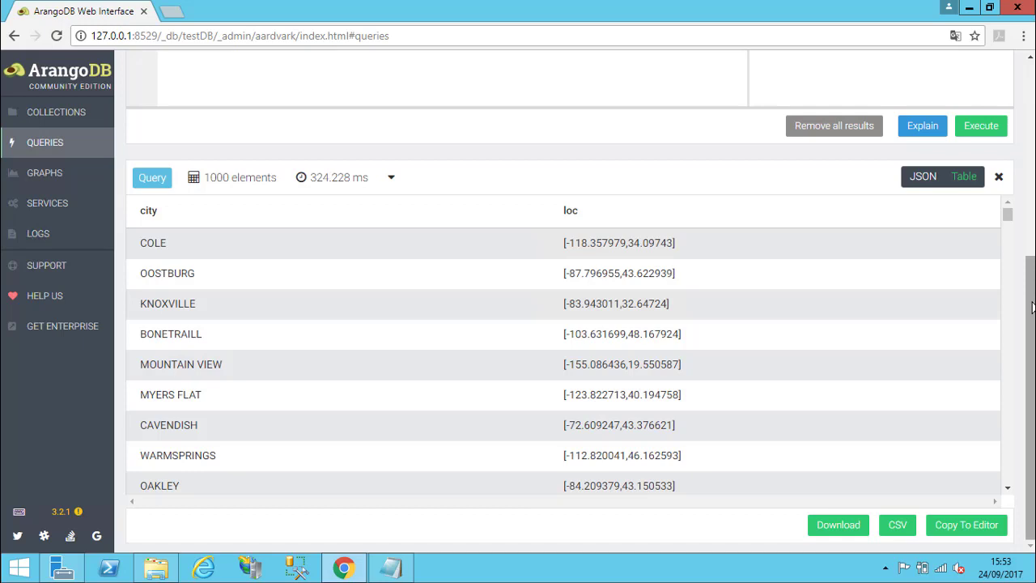
{"action": "left_click_drag", "start_coordinate": [1031, 306], "coordinate": [1031, 370]}
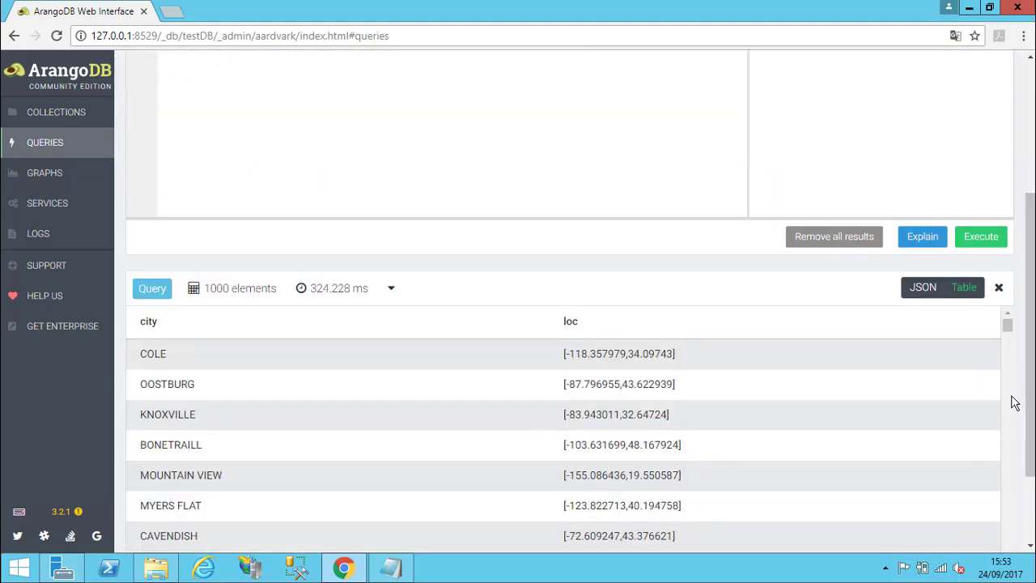
{"action": "left_click_drag", "start_coordinate": [1009, 336], "coordinate": [998, 312]}
{"action": "left_click_drag", "start_coordinate": [1028, 247], "coordinate": [1029, 116]}
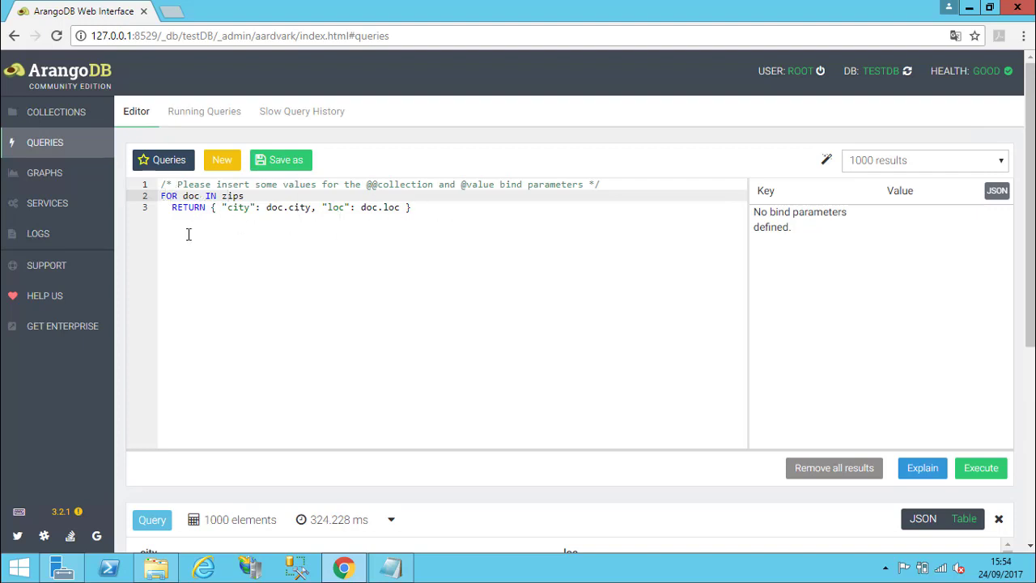
Open the saved example queries and examine the FILTER and RETURN clauses of the FOR .. FILTER .. RETURN template
{"action": "left_click", "coordinate": [168, 166]}
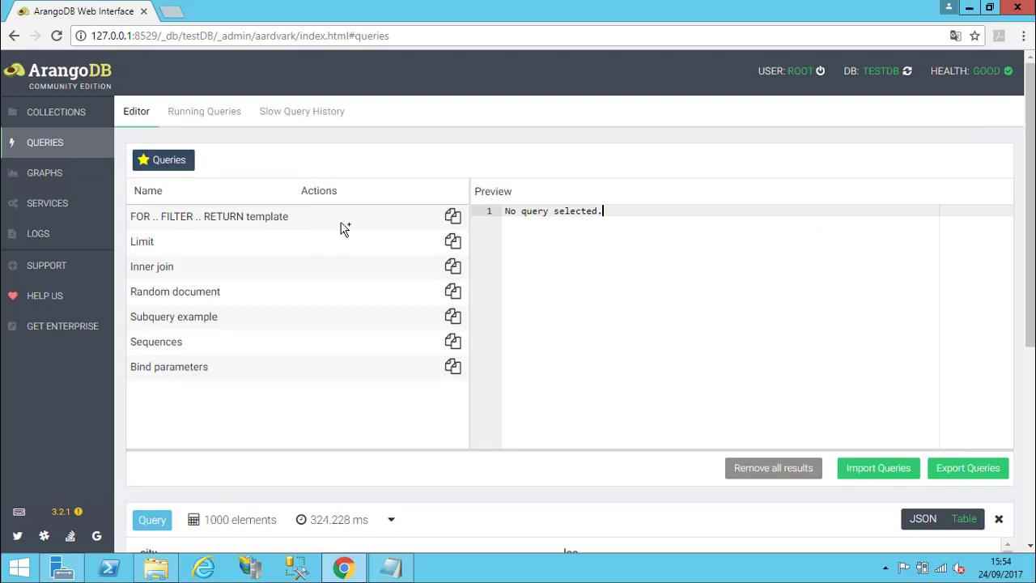
{"action": "left_click", "coordinate": [261, 220]}
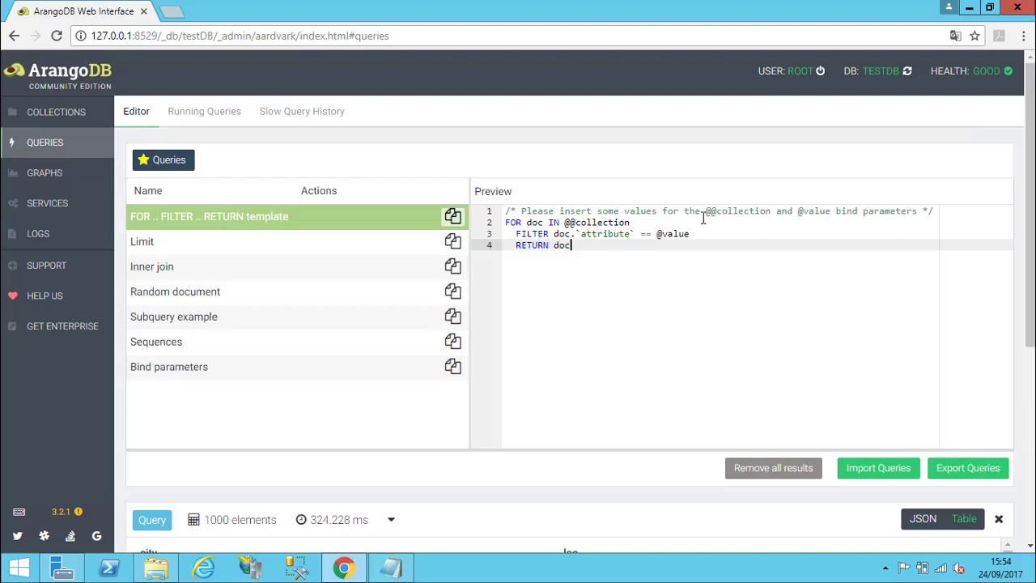
{"action": "left_click_drag", "start_coordinate": [516, 234], "coordinate": [713, 236]}
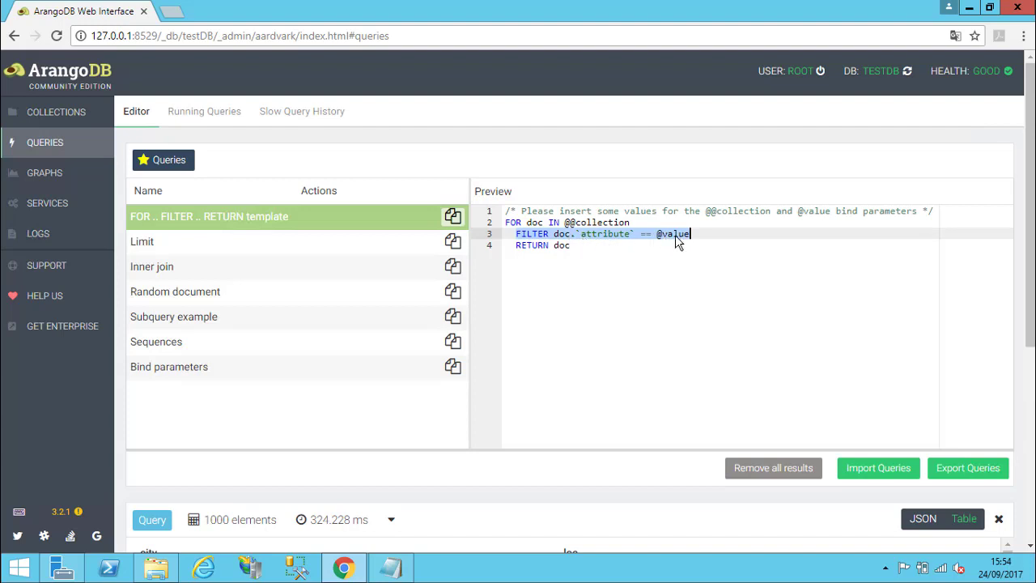
{"action": "double_click", "coordinate": [561, 245]}
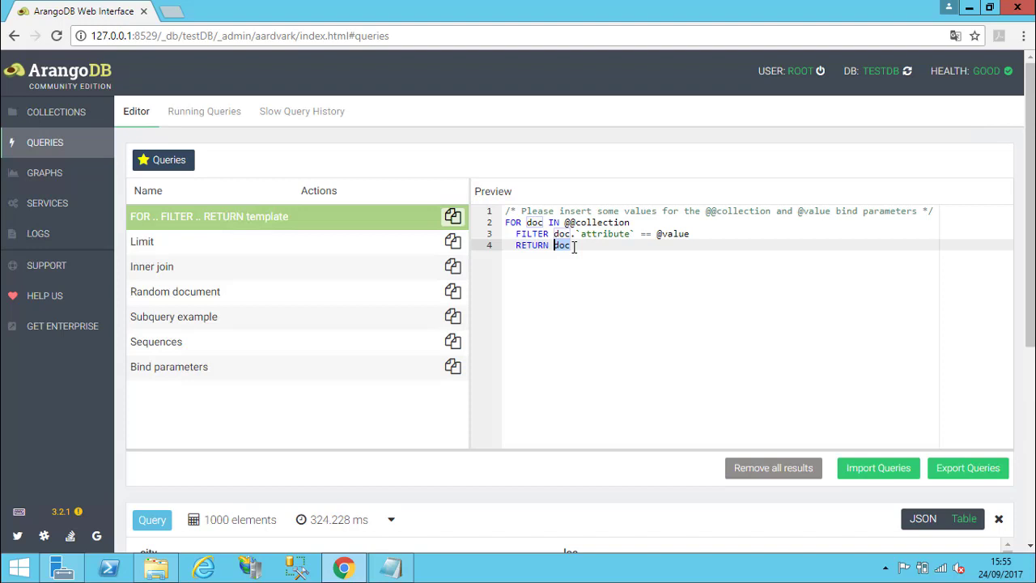
{"action": "left_click", "coordinate": [212, 248]}
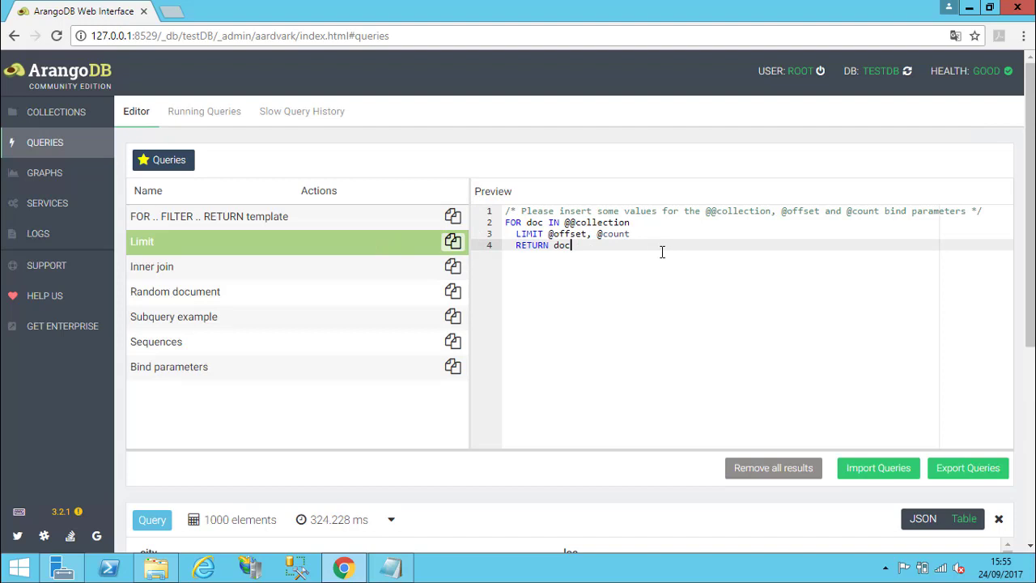
{"action": "double_click", "coordinate": [609, 234]}
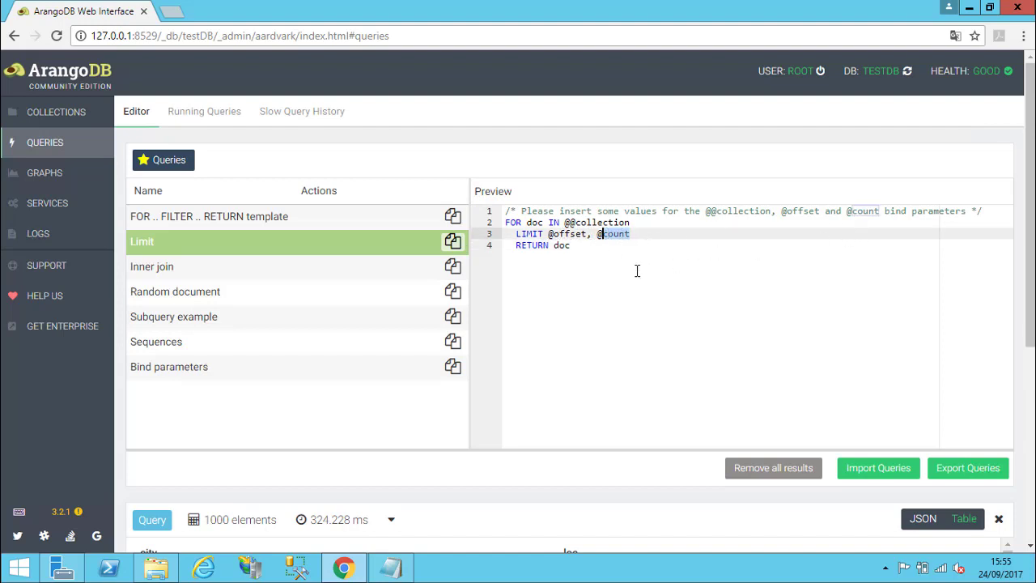
{"action": "left_click", "coordinate": [596, 234]}
{"action": "double_click", "coordinate": [597, 234]}
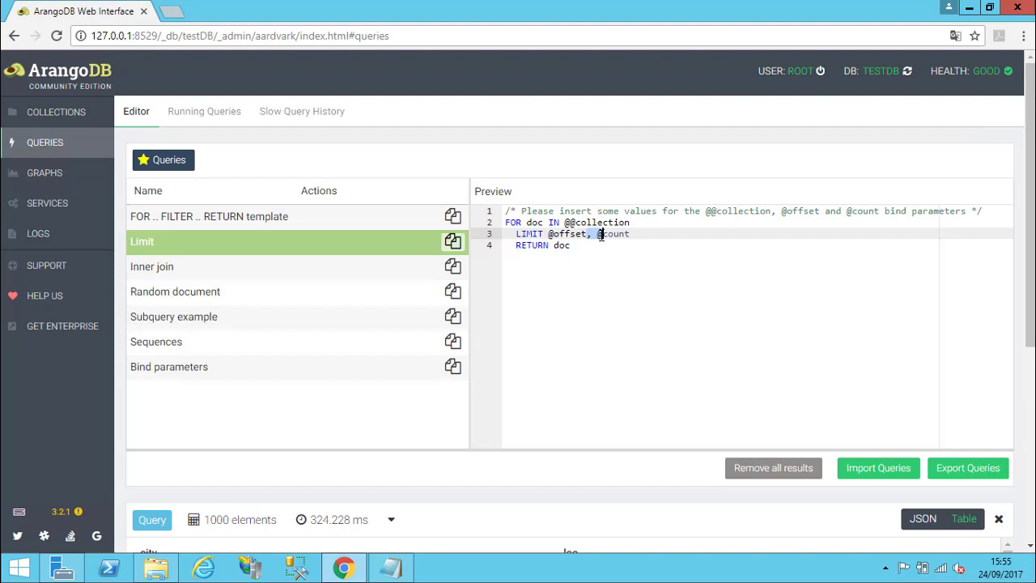
{"action": "left_click_drag", "start_coordinate": [600, 235], "coordinate": [550, 233]}
{"action": "left_click", "coordinate": [571, 245]}
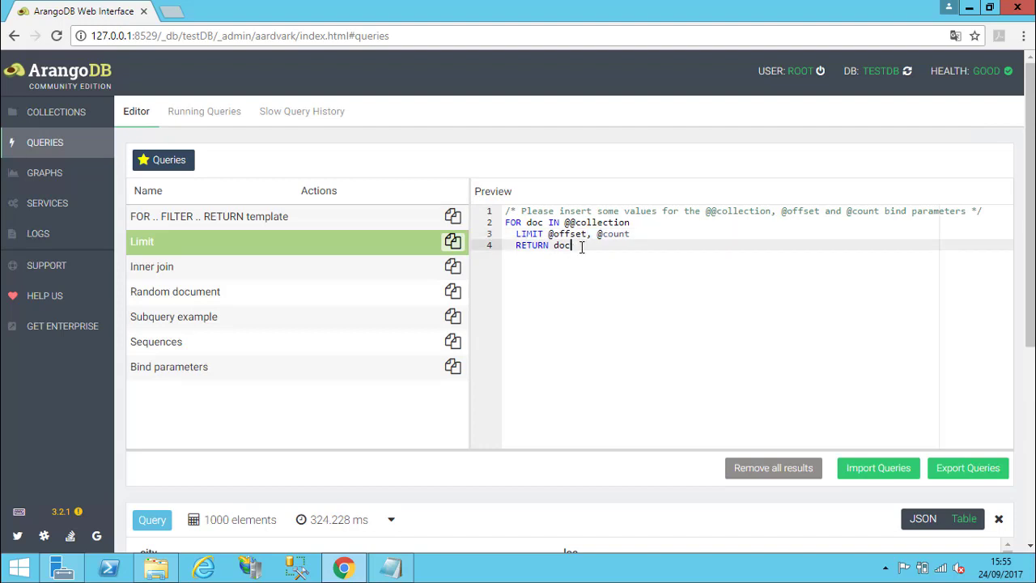
{"action": "left_click", "coordinate": [492, 222], "text": "shift"}
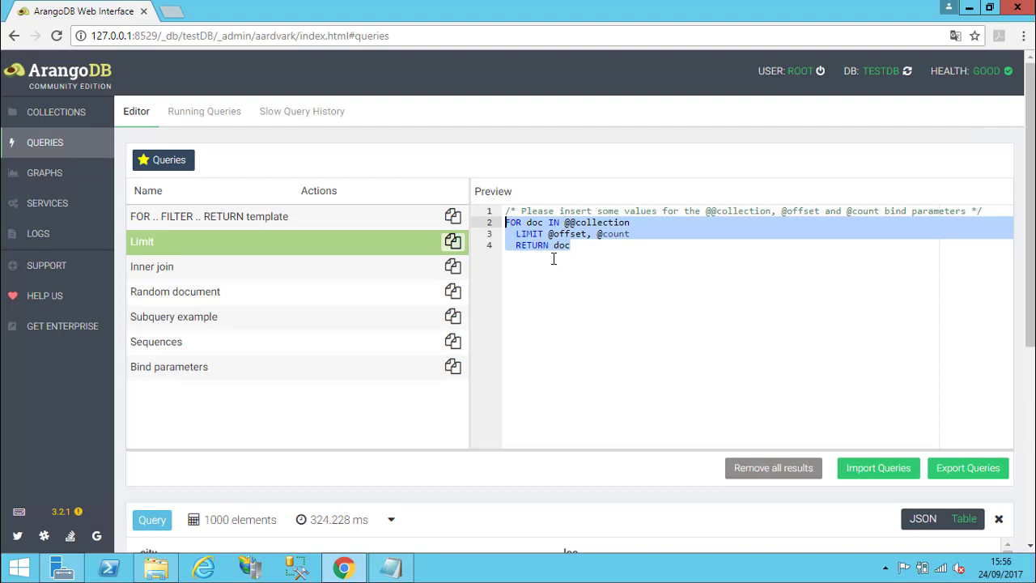
Preview the Inner join example query and examine its nested FOR loops, FILTER condition and returned doc1, doc2 object
{"action": "left_click", "coordinate": [183, 275]}
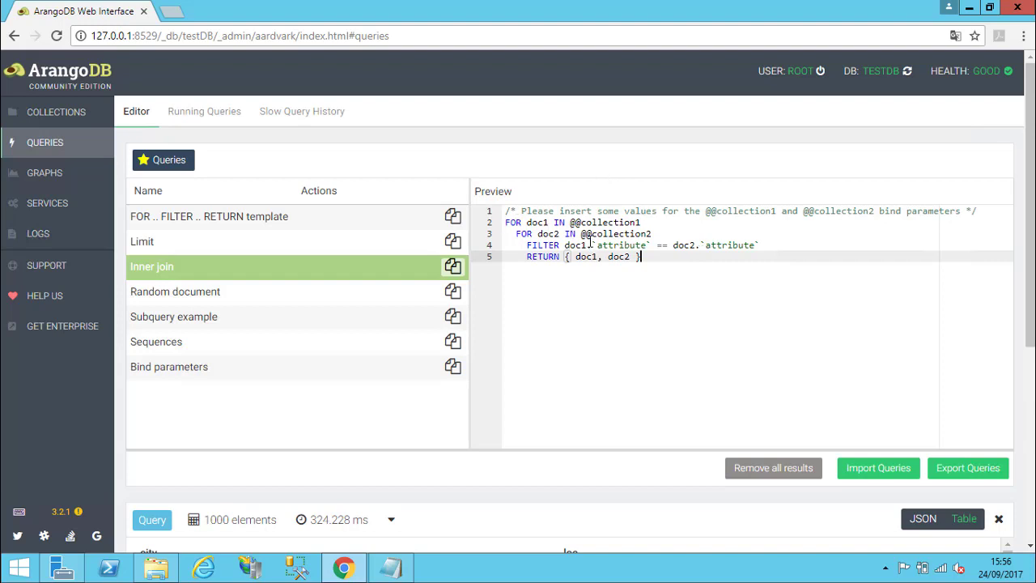
{"action": "left_click_drag", "start_coordinate": [507, 222], "coordinate": [680, 265]}
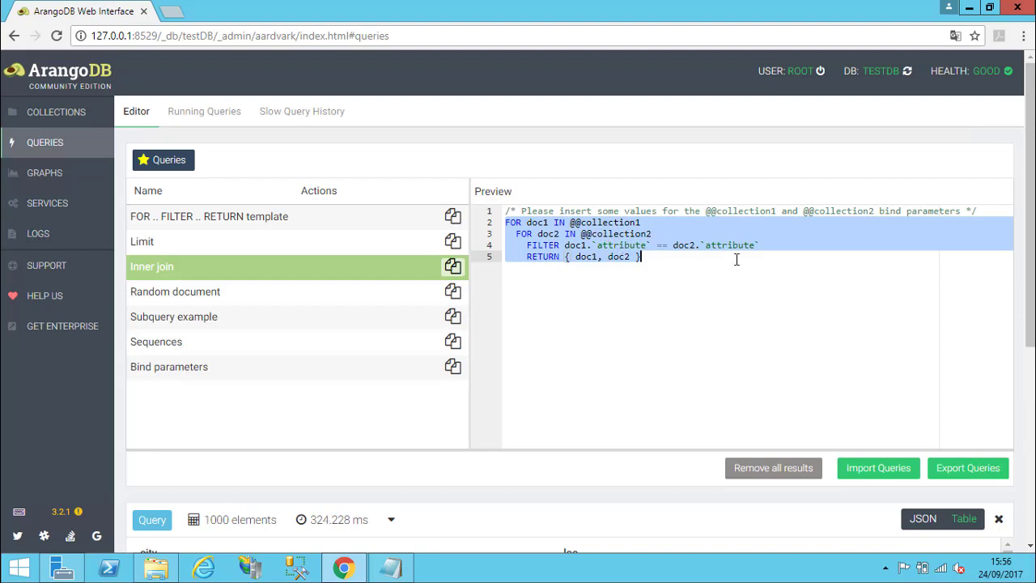
{"action": "left_click", "coordinate": [619, 292]}
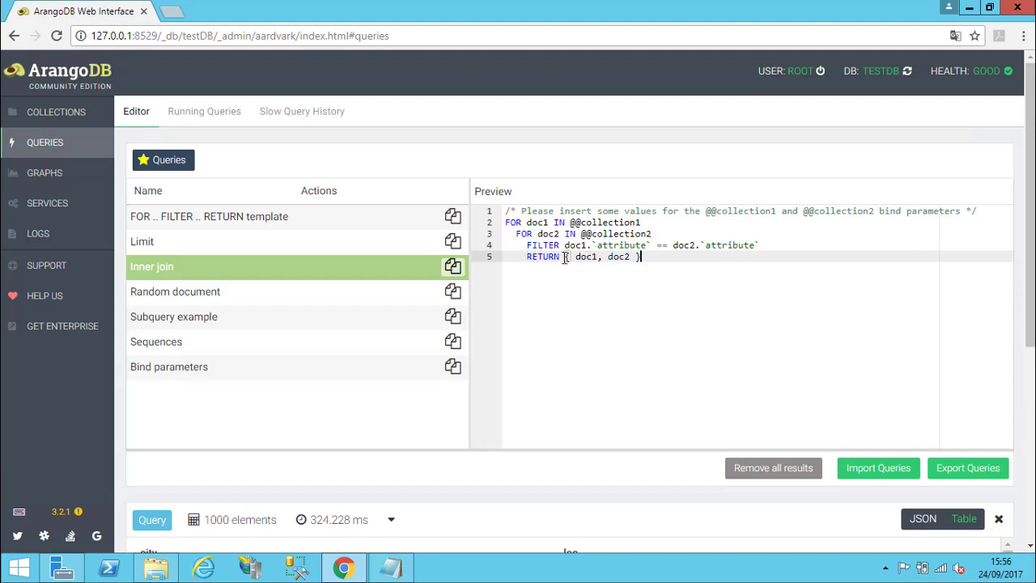
{"action": "left_click_drag", "start_coordinate": [567, 257], "coordinate": [658, 259]}
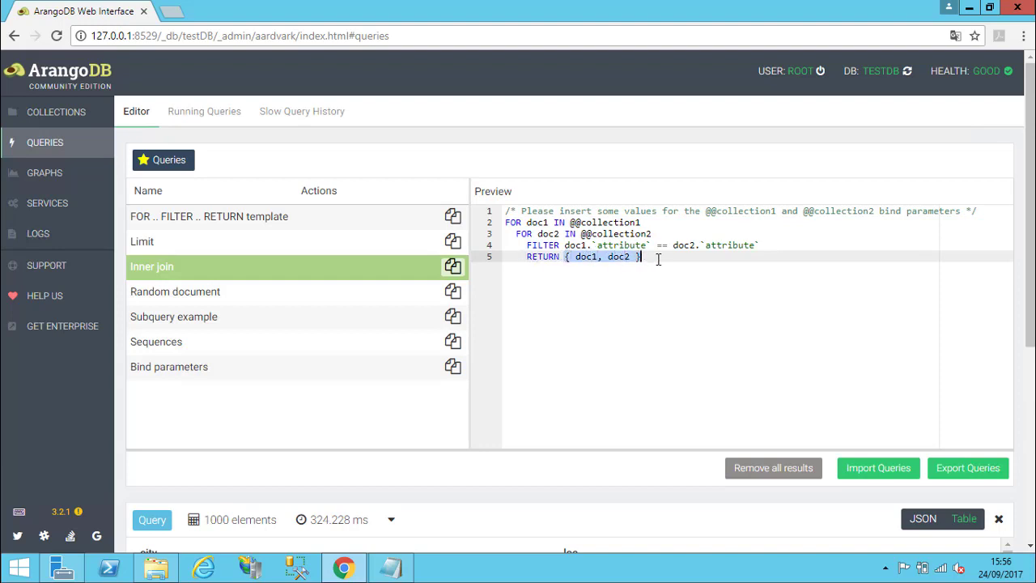
Preview the Random document and Subquery example queries, examining the LIMIT 1 clause and the full subquery code
{"action": "left_click", "coordinate": [203, 294]}
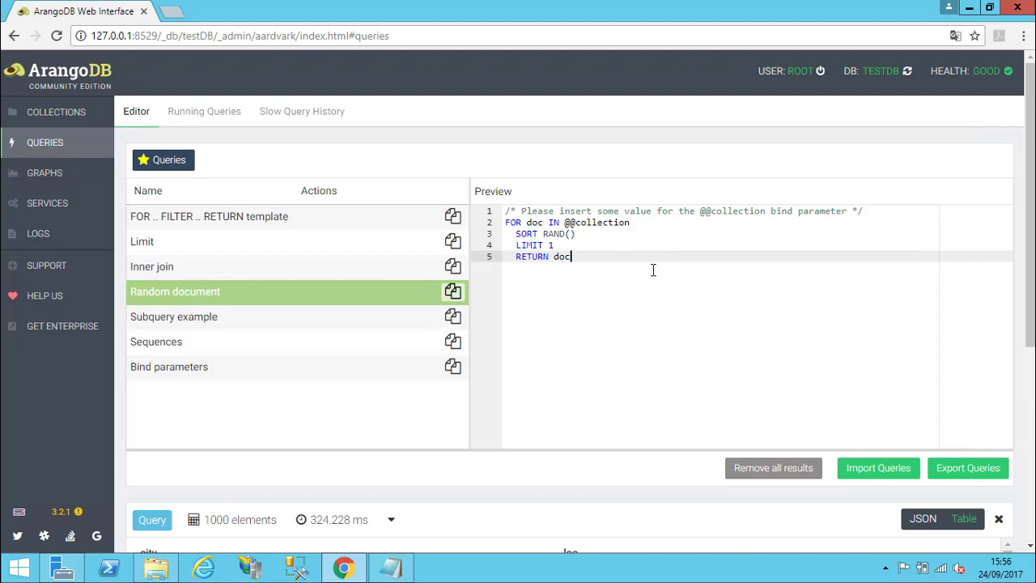
{"action": "left_click", "coordinate": [555, 245]}
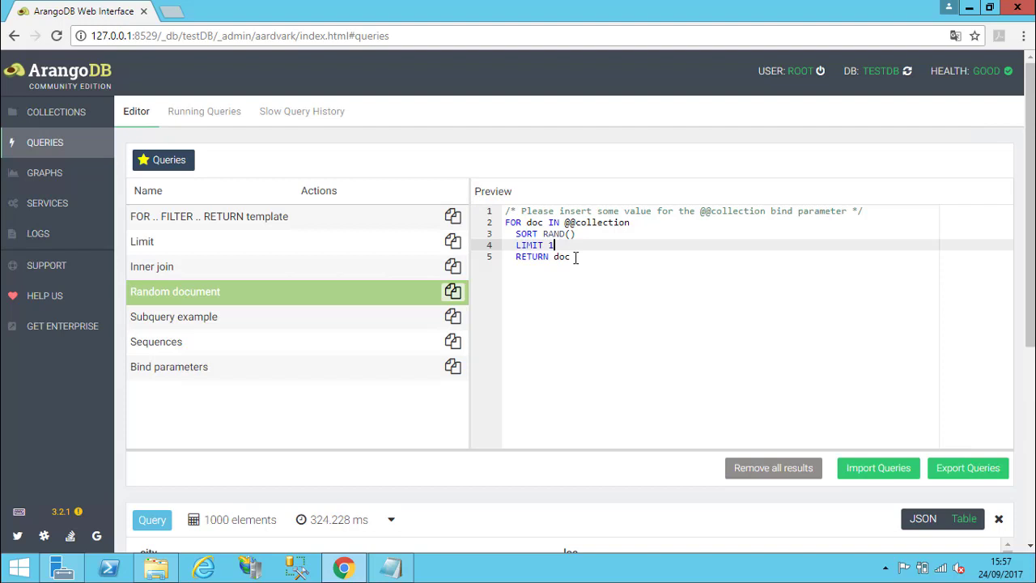
{"action": "left_click", "coordinate": [200, 319]}
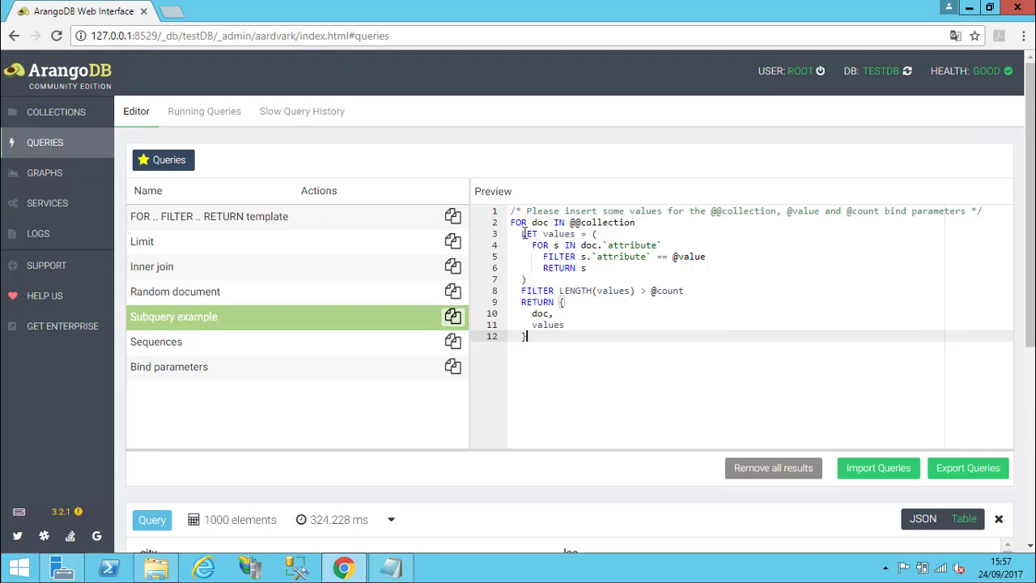
{"action": "left_click_drag", "start_coordinate": [511, 220], "coordinate": [565, 323]}
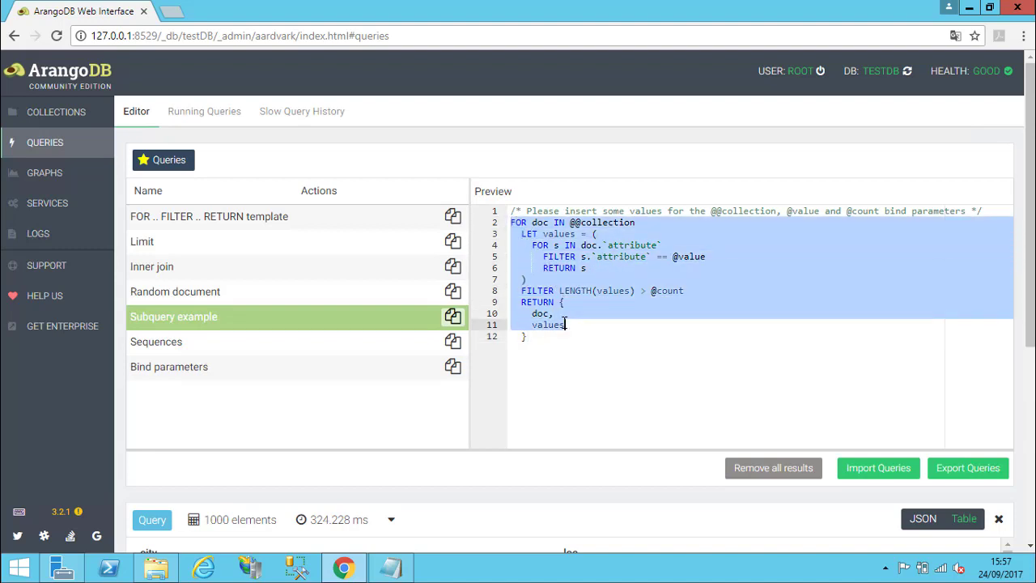
{"action": "left_click", "coordinate": [547, 343]}
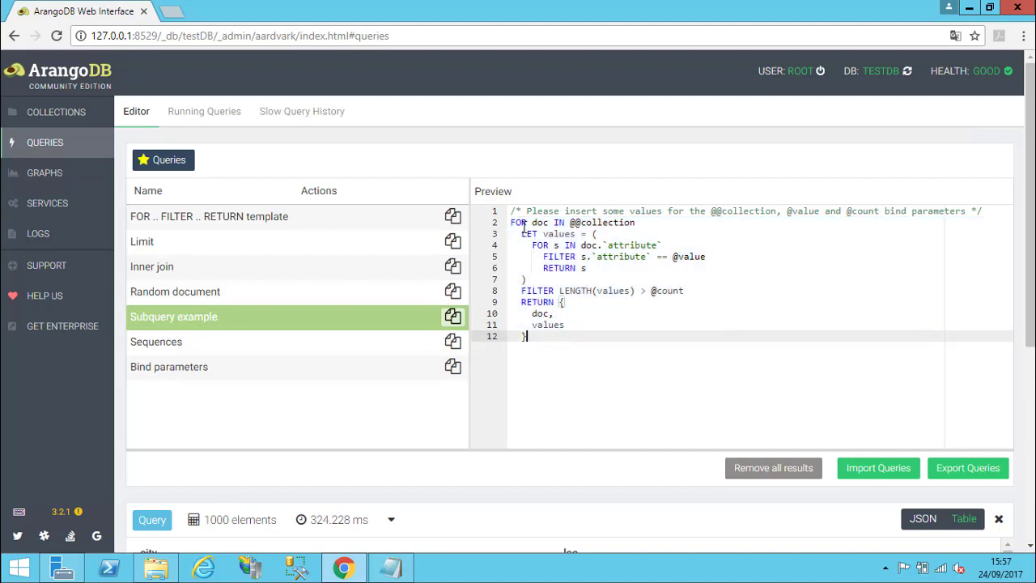
{"action": "left_click_drag", "start_coordinate": [510, 221], "coordinate": [549, 341]}
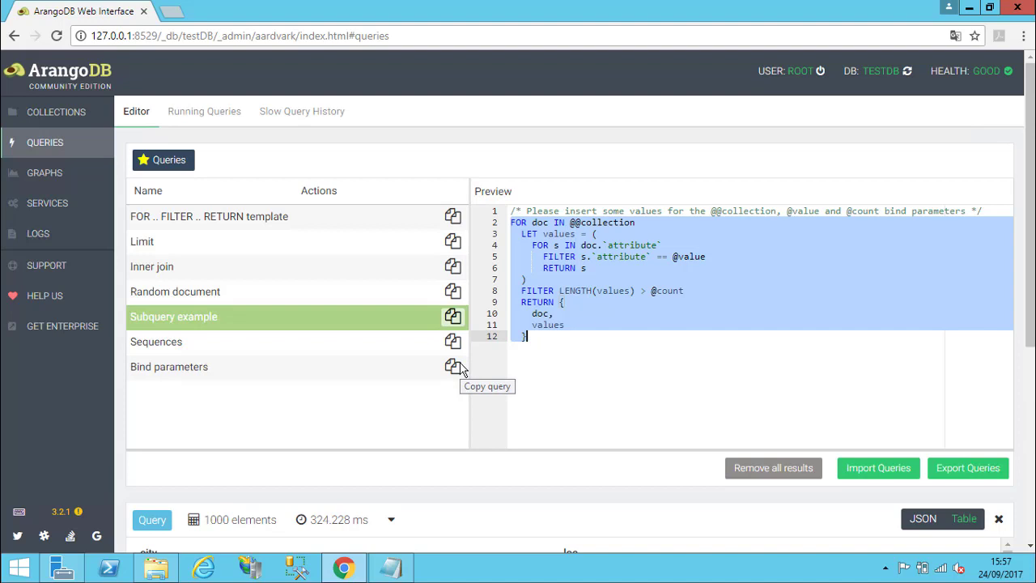
Preview the Sequences example query and copy its FOR year IN 2010..2015 RETURN year code without the comment
{"action": "left_click", "coordinate": [227, 343]}
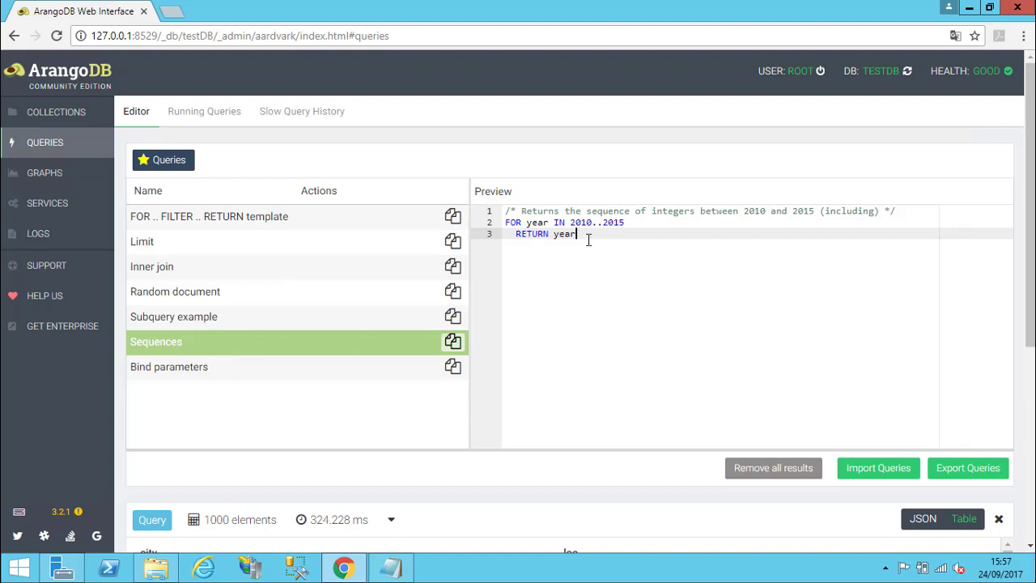
{"action": "left_click_drag", "start_coordinate": [576, 234], "coordinate": [503, 217]}
{"action": "key", "text": "ctrl+c"}
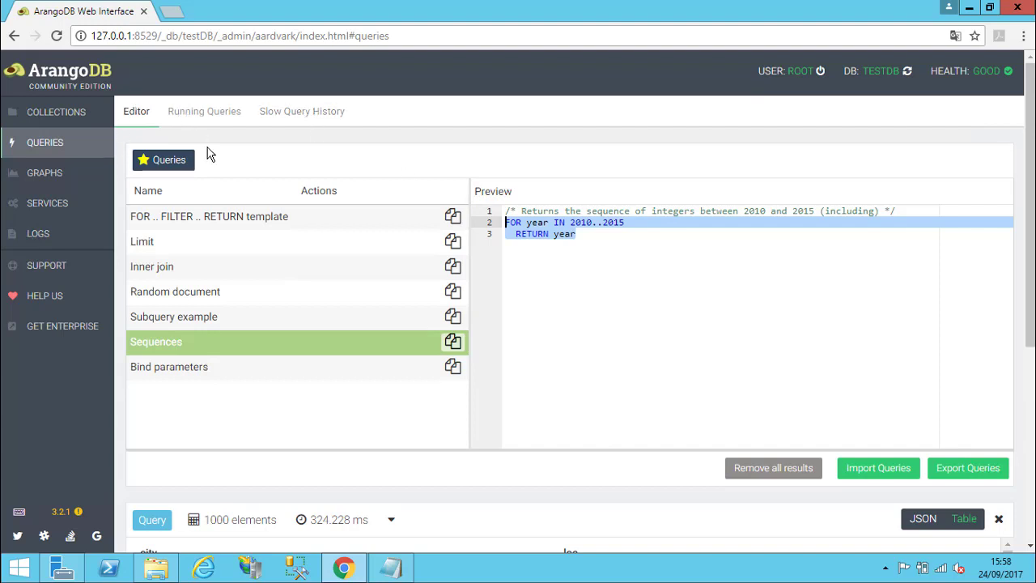
Replace the zips query in the editor with the copied FOR year IN 2010..2015 RETURN year code and execute it
{"action": "left_click", "coordinate": [162, 159]}
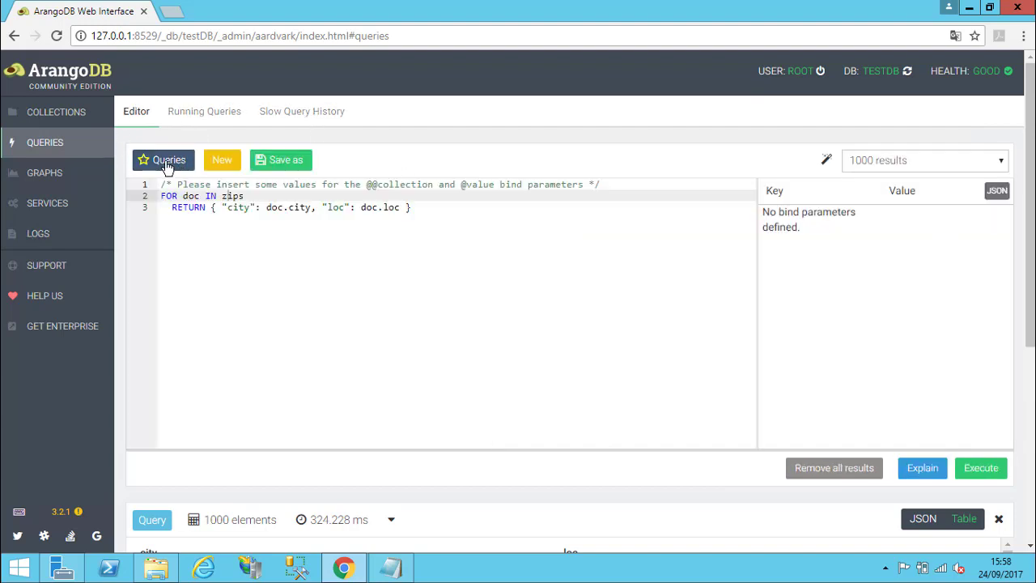
{"action": "left_click_drag", "start_coordinate": [439, 209], "coordinate": [158, 197]}
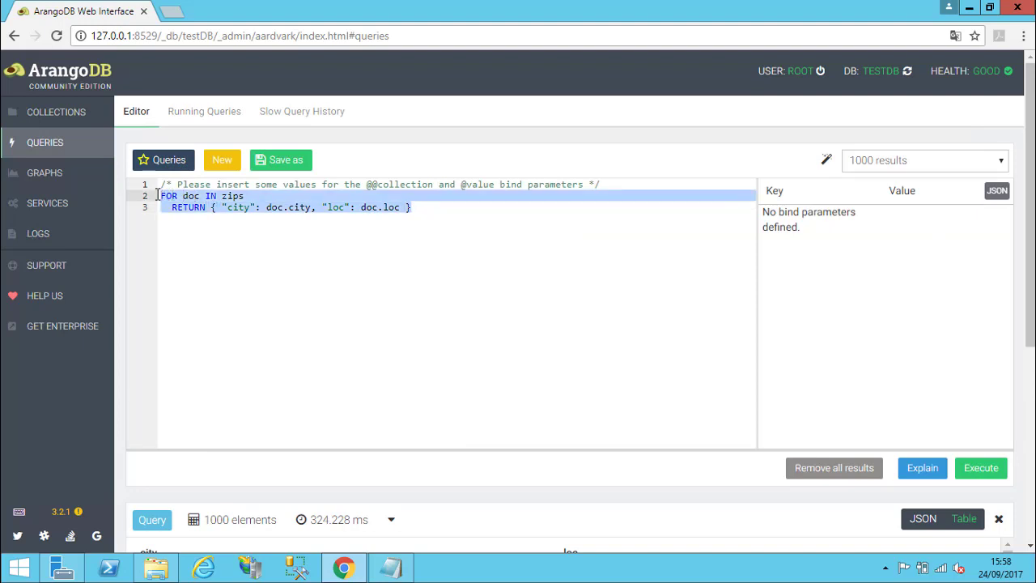
{"action": "key", "text": "ctrl+v"}
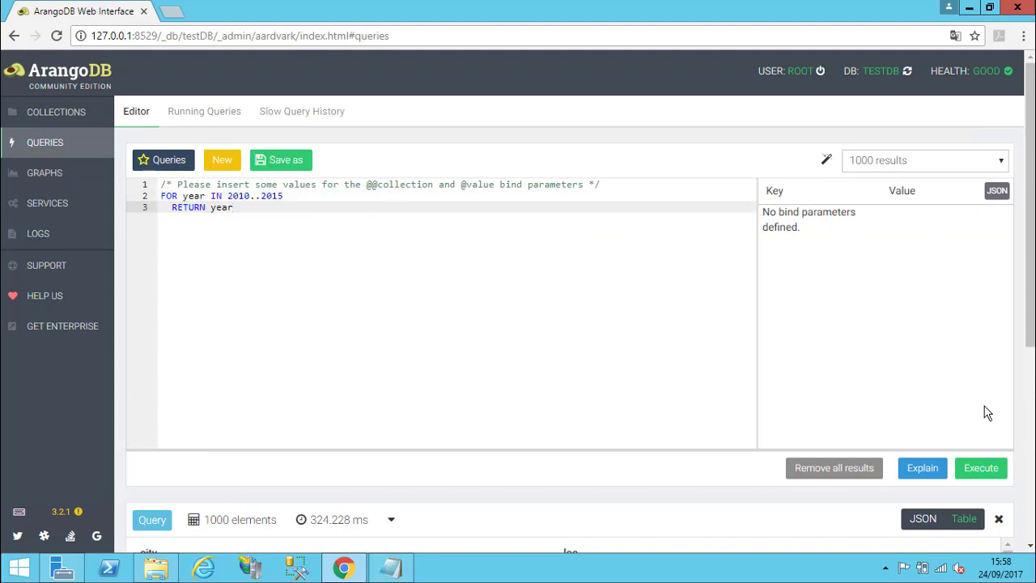
{"action": "left_click", "coordinate": [977, 467]}
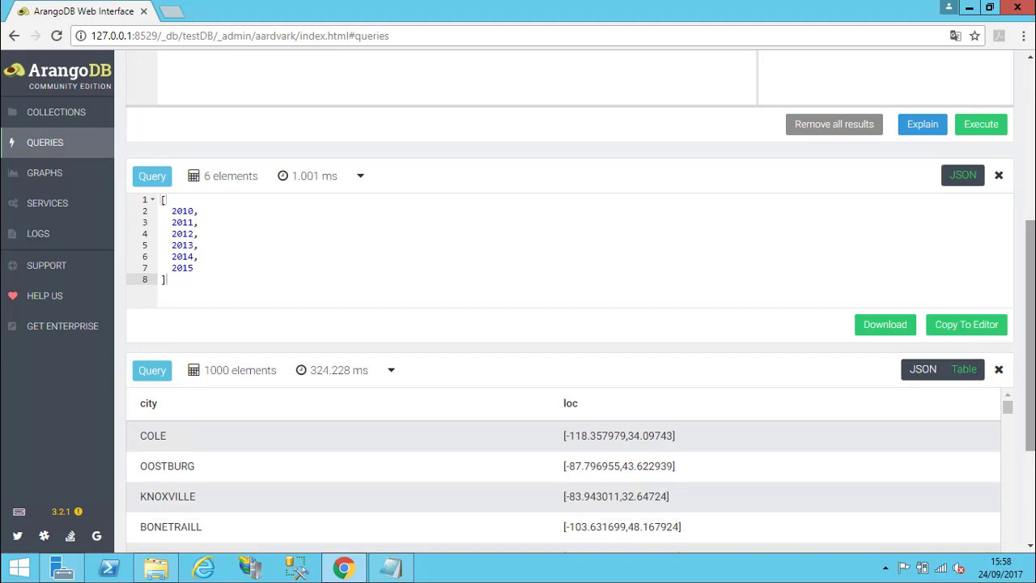
{"action": "scroll", "coordinate": [1030, 324], "scroll_direction": "up", "scroll_amount": 4}
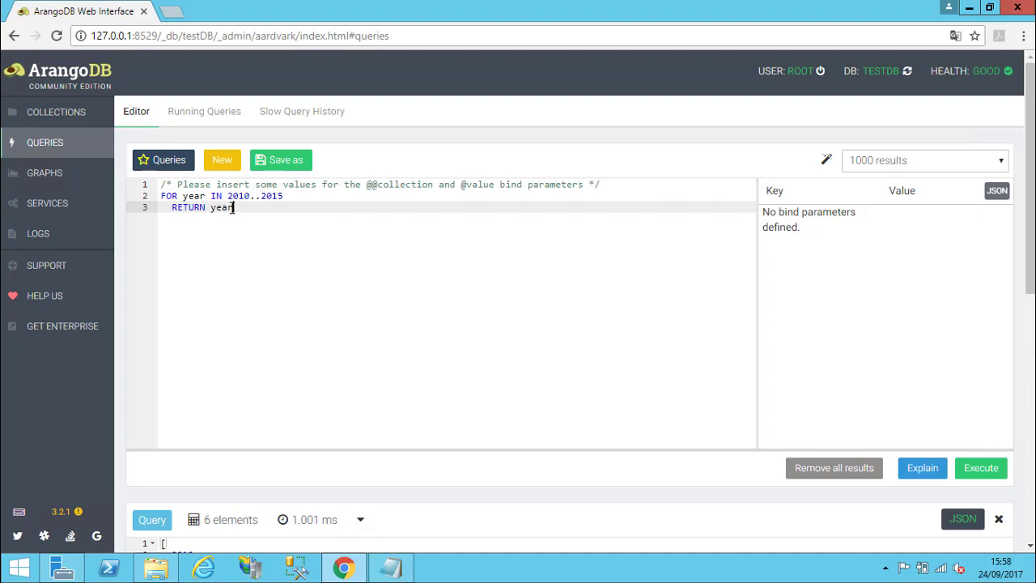
{"action": "left_click", "coordinate": [150, 161]}
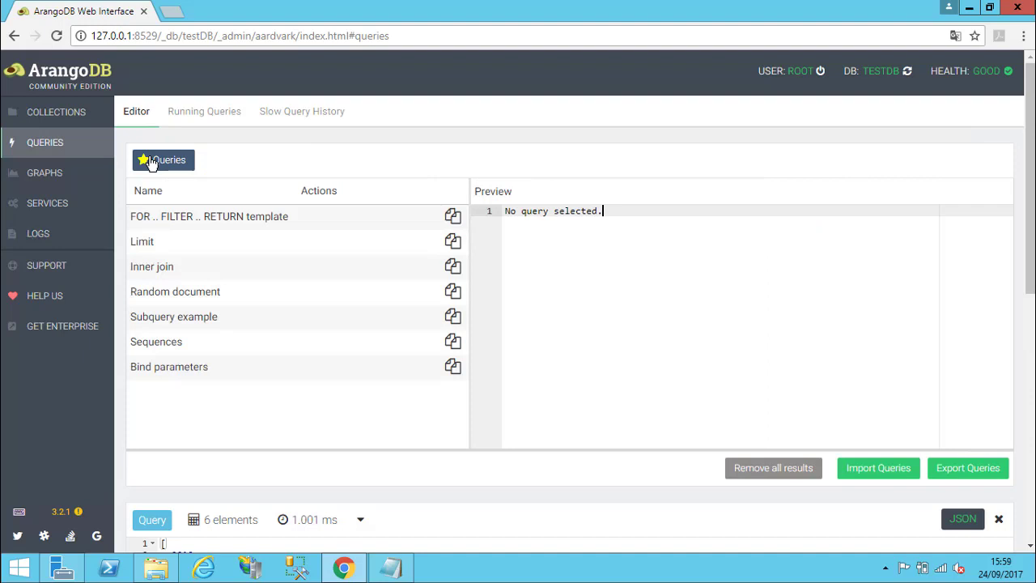
{"action": "left_click", "coordinate": [200, 370]}
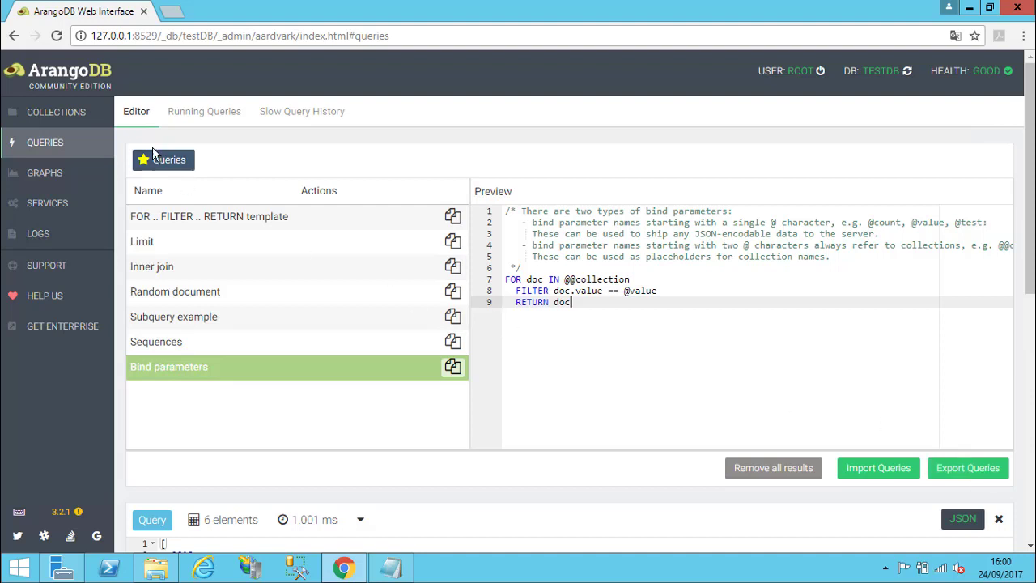
Check the running queries and the slow query history, and return to the query editor
{"action": "left_click", "coordinate": [213, 121]}
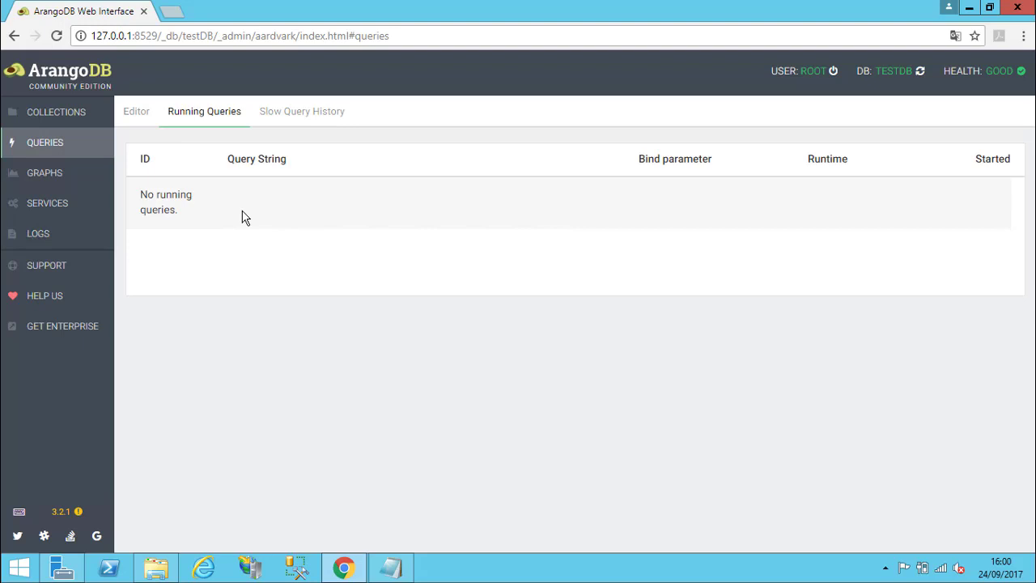
{"action": "left_click", "coordinate": [315, 118]}
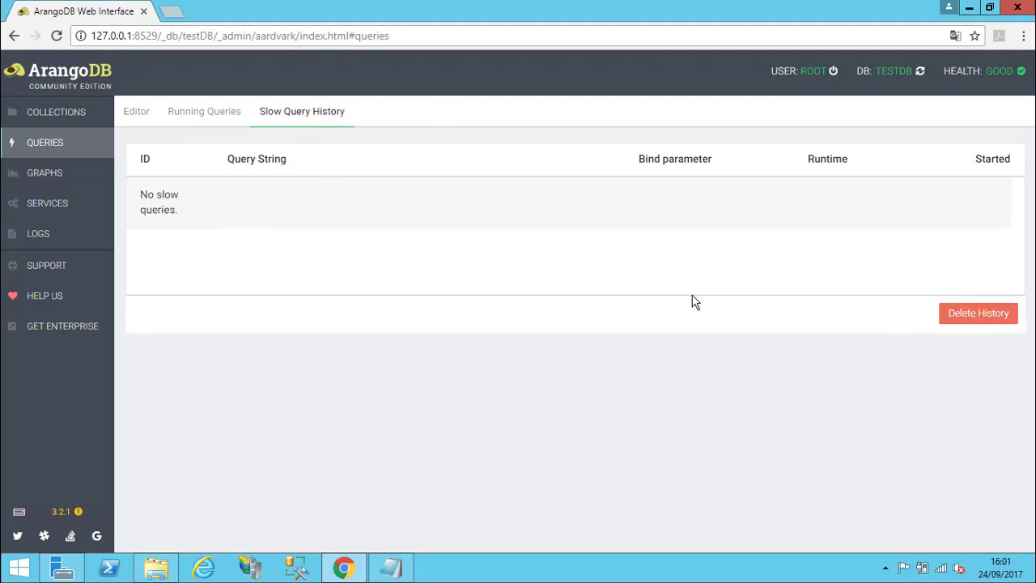
{"action": "left_click", "coordinate": [133, 115]}
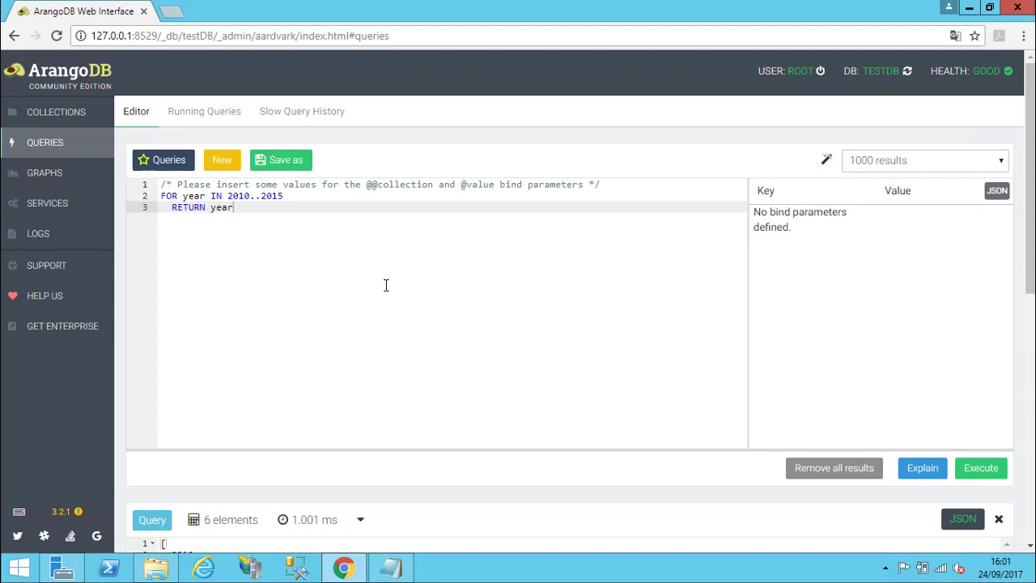
Examine the JSON result of the year sequence query and the city and loc result table of the zips query
{"action": "left_click_drag", "start_coordinate": [1025, 261], "coordinate": [1024, 389]}
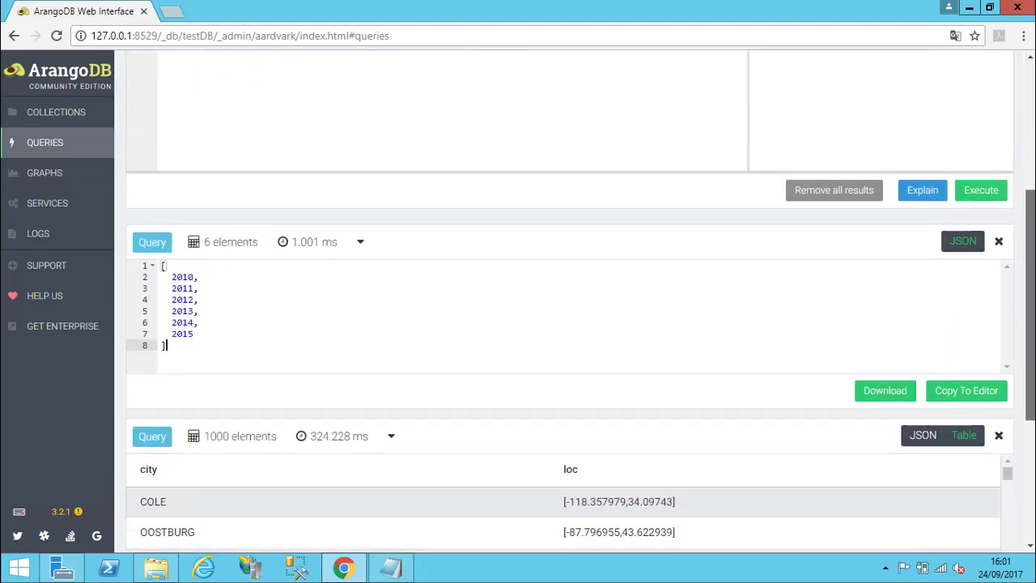
{"action": "mouse_move", "coordinate": [1029, 308]}
{"action": "left_mouse_down"}
{"action": "mouse_move", "coordinate": [1030, 393]}
{"action": "mouse_move", "coordinate": [1029, 296]}
{"action": "left_mouse_up"}
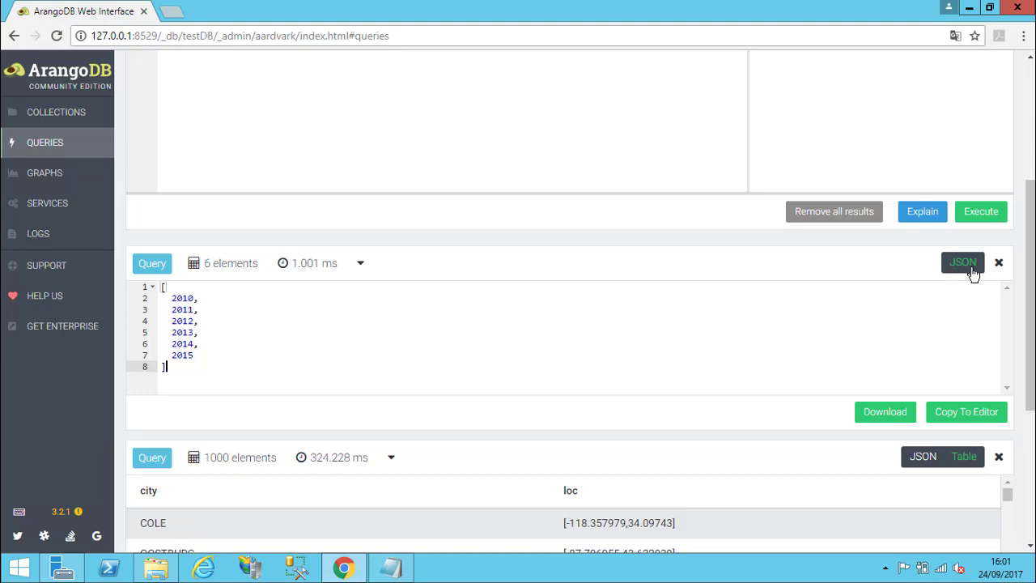
{"action": "left_click_drag", "start_coordinate": [1029, 324], "coordinate": [1029, 451]}
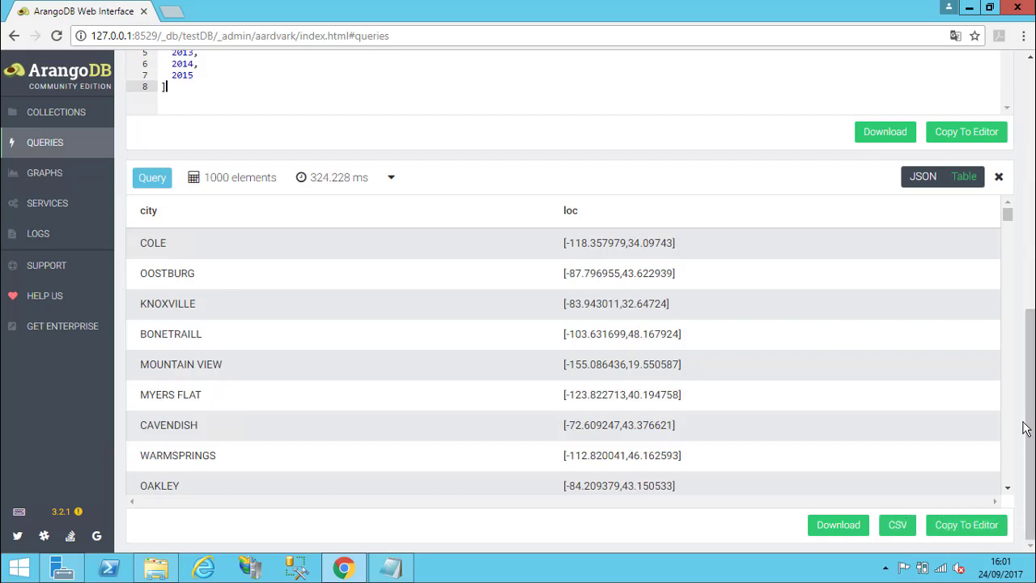
View the query's bind parameters as JSON and switch them back to the table view
{"action": "left_click_drag", "start_coordinate": [1023, 414], "coordinate": [1028, 156]}
{"action": "left_click", "coordinate": [1000, 197]}
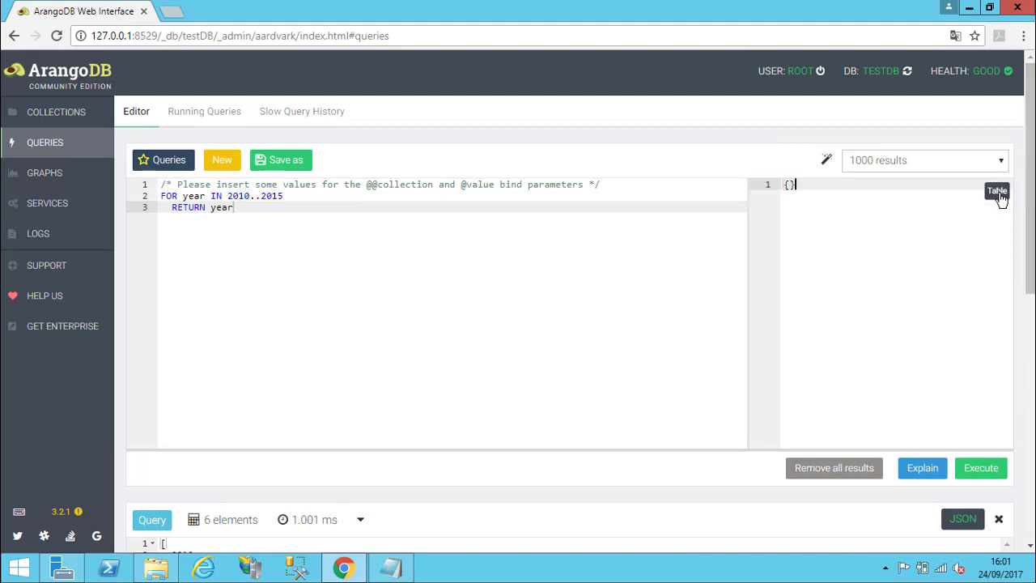
{"action": "left_click", "coordinate": [1000, 197]}
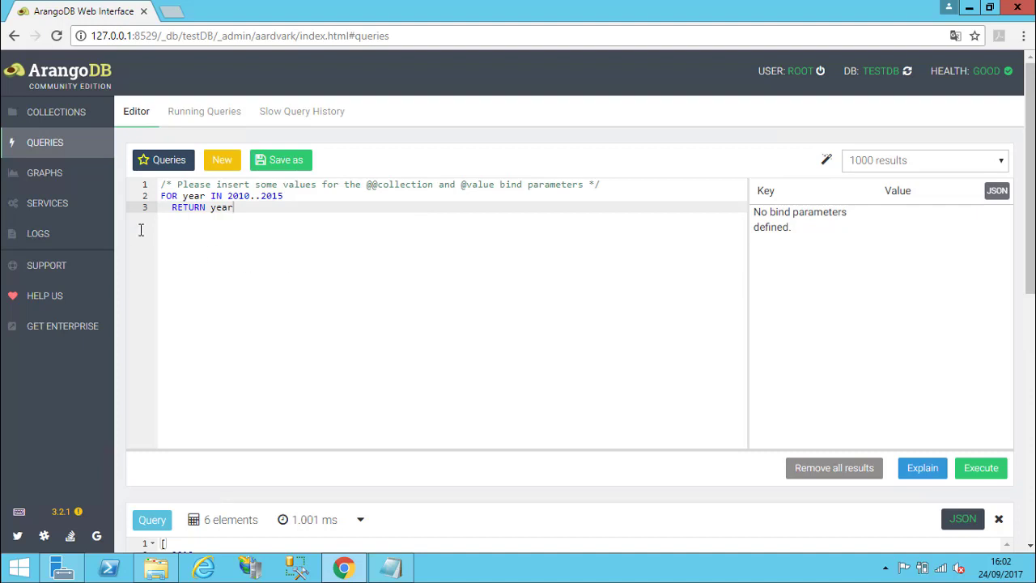
Visit the Graphs, Services and Collections pages of testDB, and minimize the browser window
{"action": "left_click", "coordinate": [33, 175]}
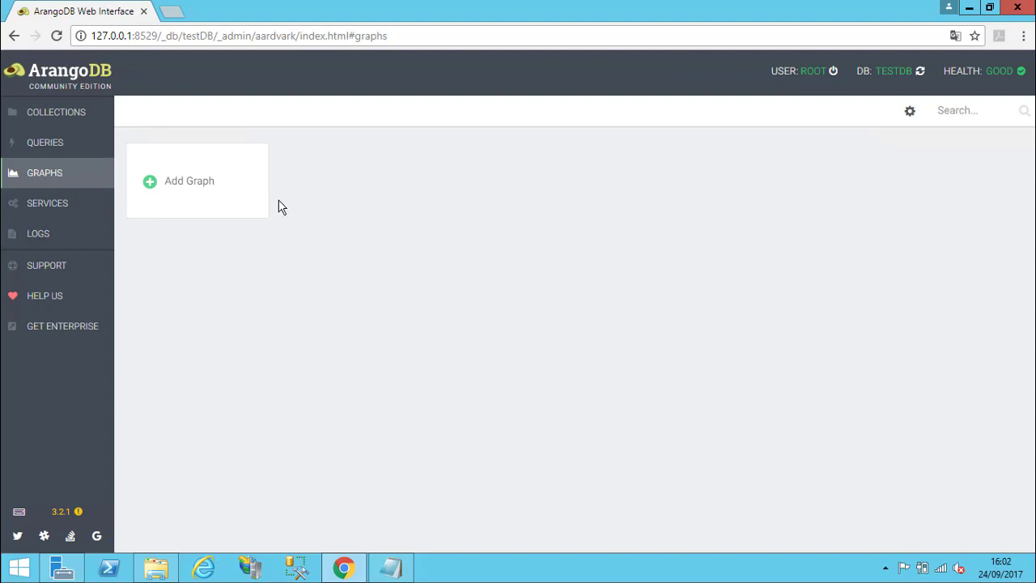
{"action": "left_click", "coordinate": [71, 211]}
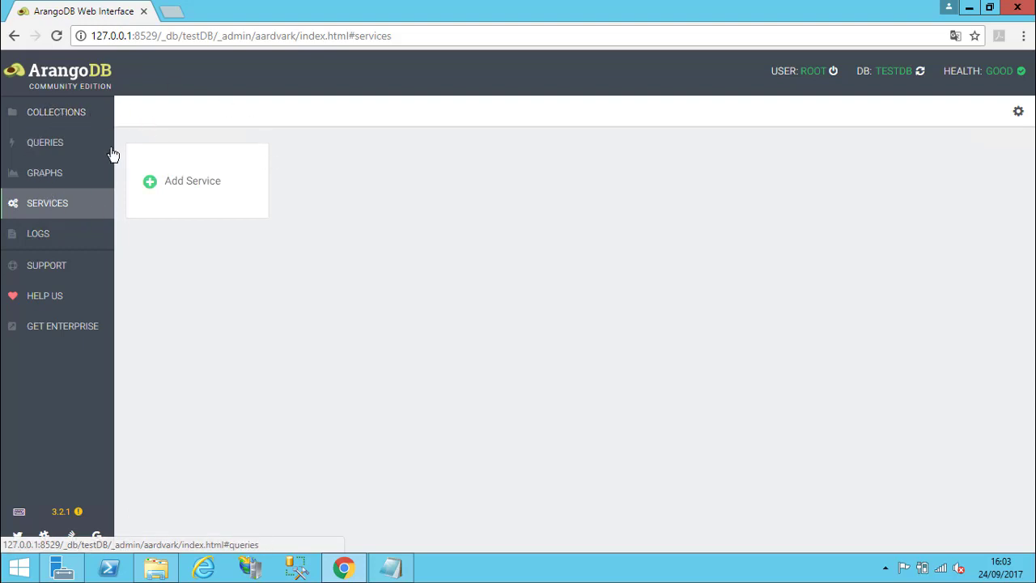
{"action": "left_click", "coordinate": [56, 121]}
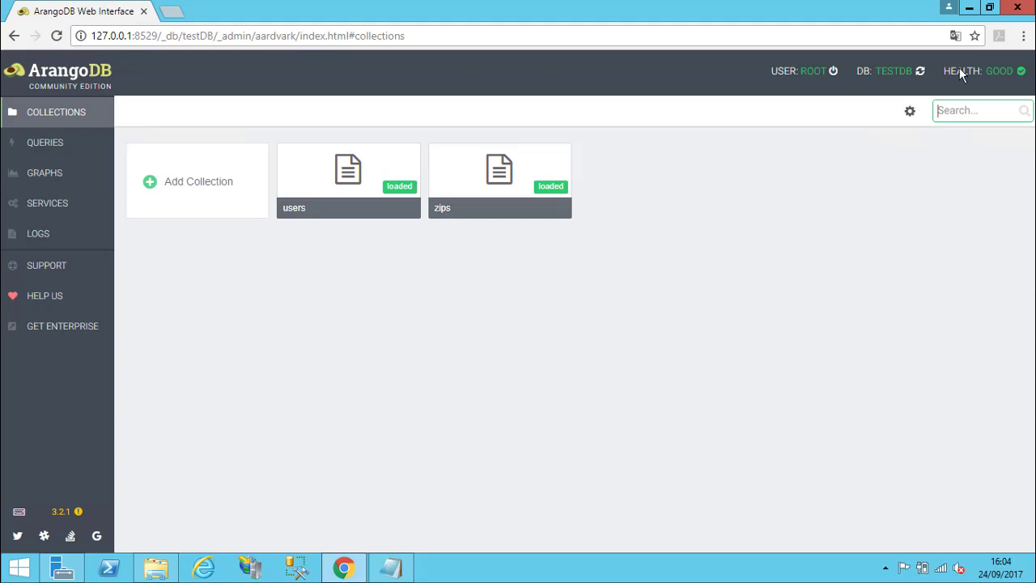
{"action": "left_click", "coordinate": [970, 8]}
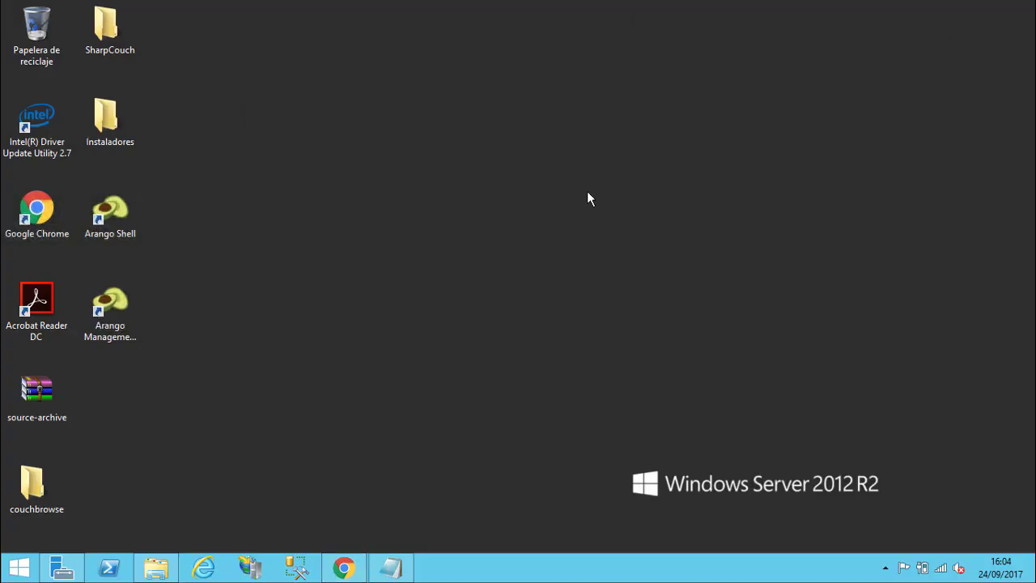